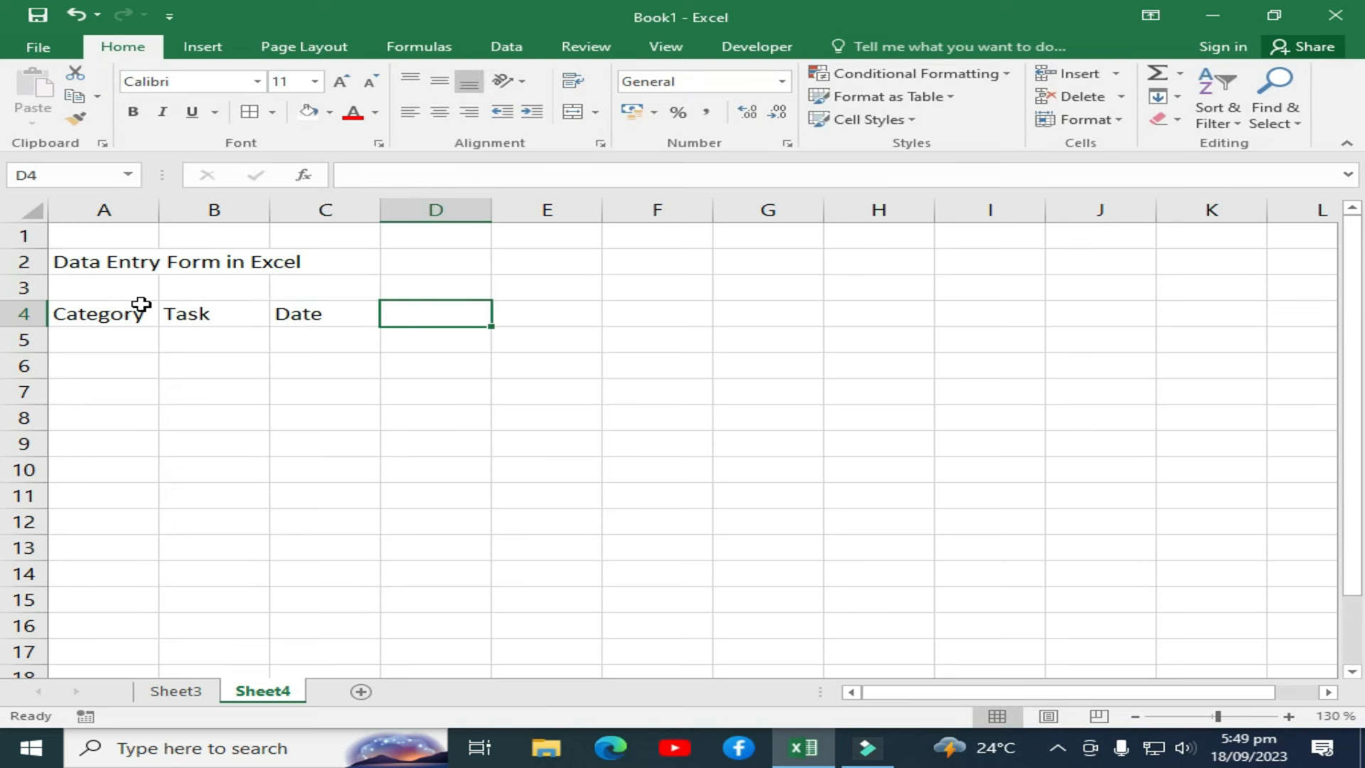
Enter the column headers Person in D4 and Status in E4.
text(per)
key(BackSpace)
key(BackSpace)
key(BackSpace)
text(Person)
key(Tab)
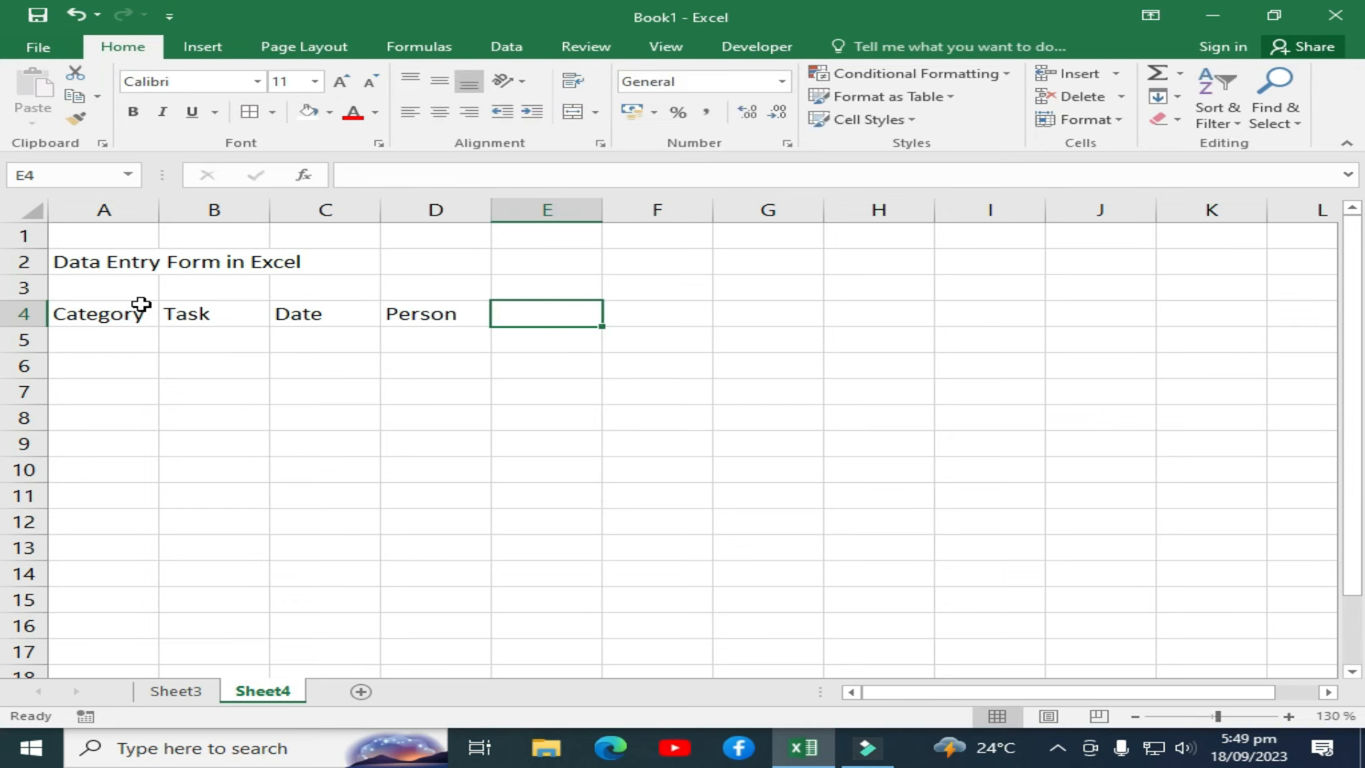
text(St)
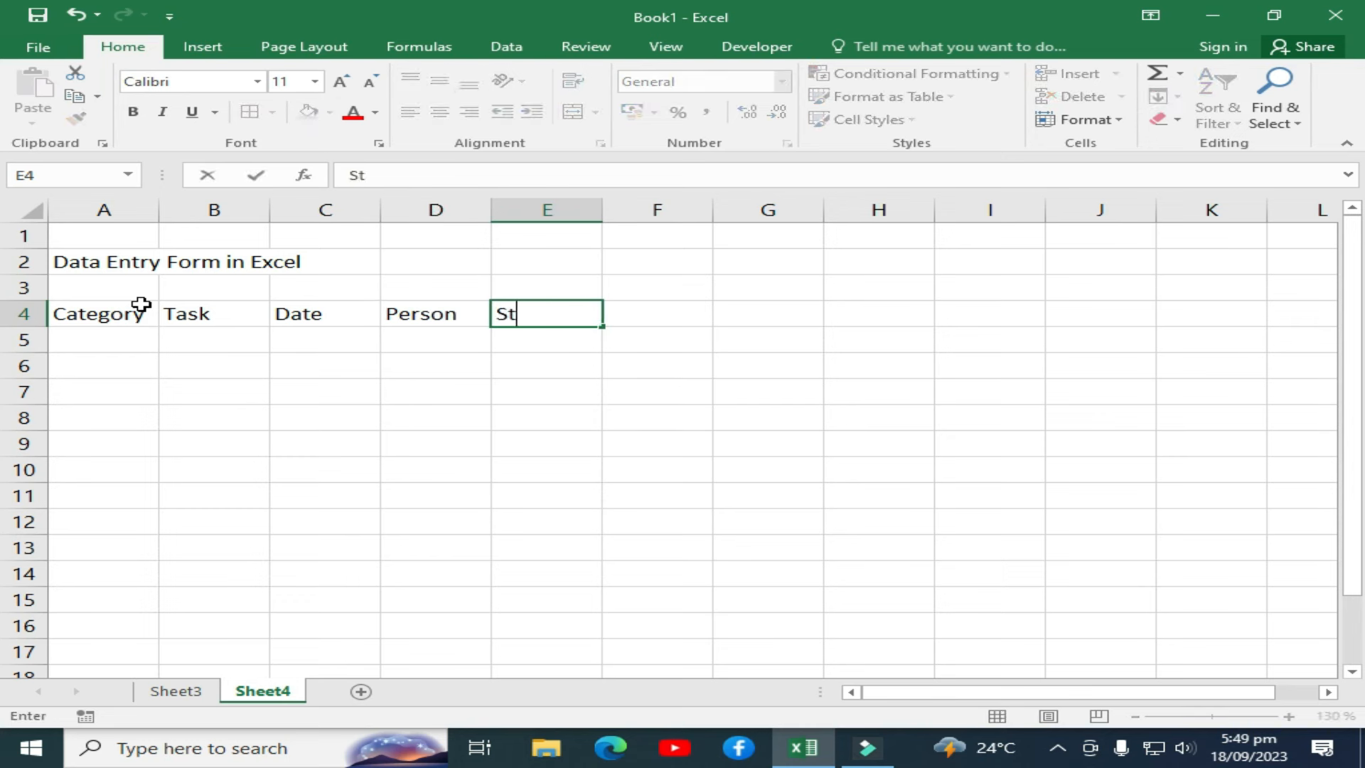
text(atus)
key(Return)
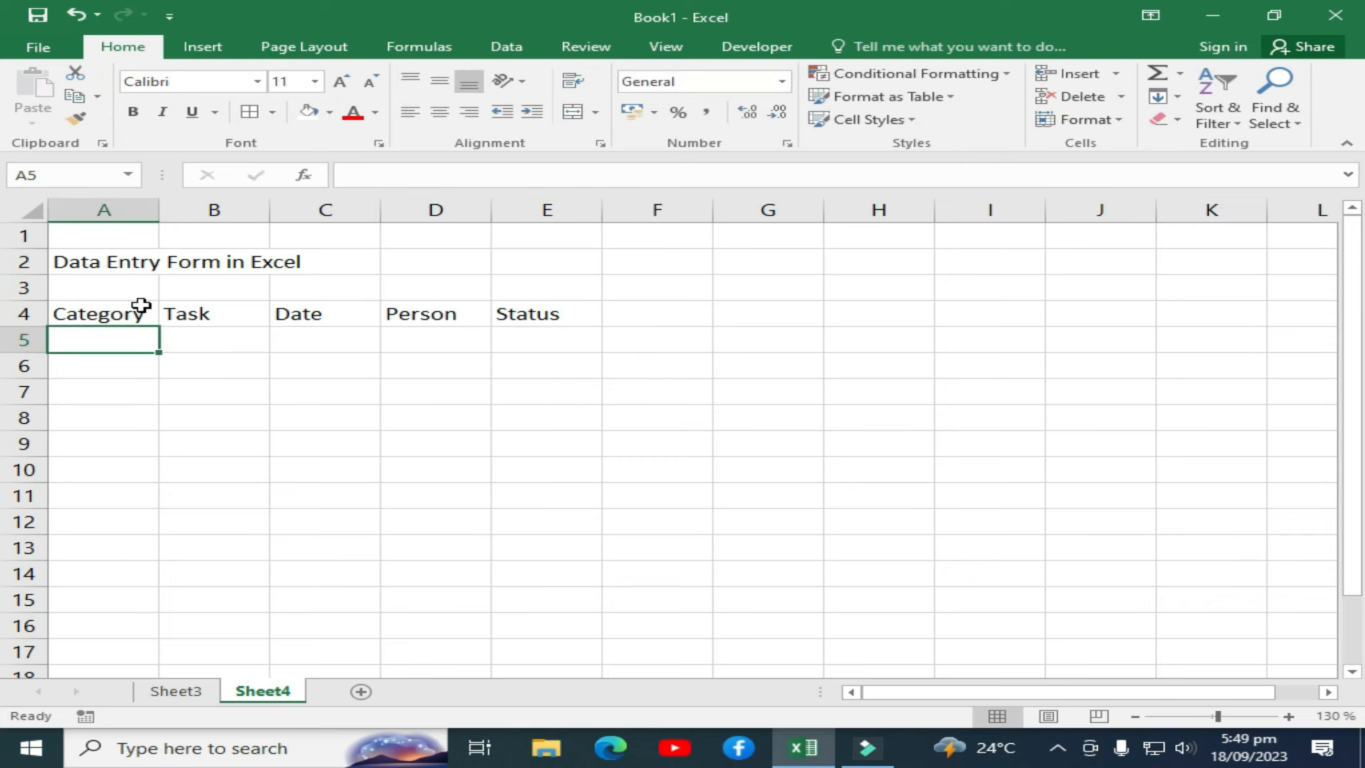
Widen columns A through E to give the Category, Task, Date, Person and Status fields more room.
click(117, 316)
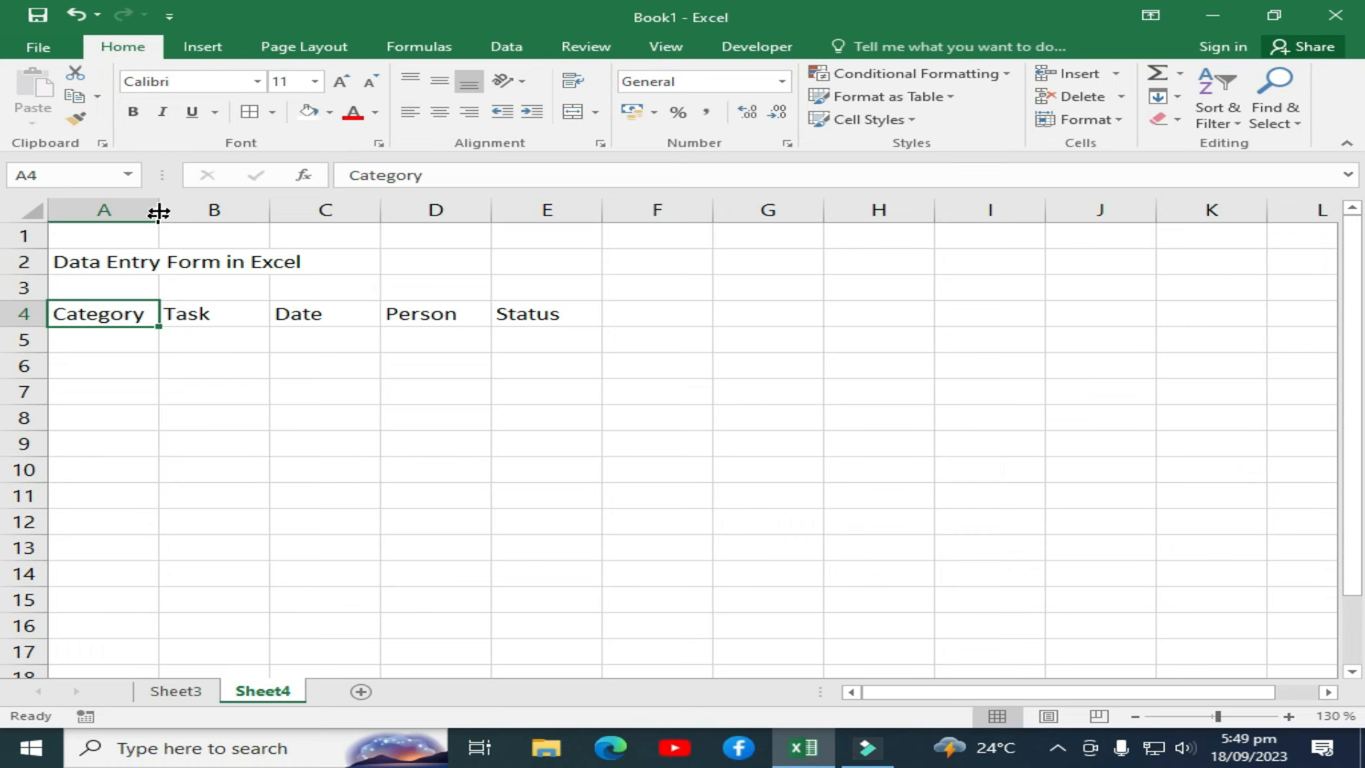
drag(163, 204, 312, 213)
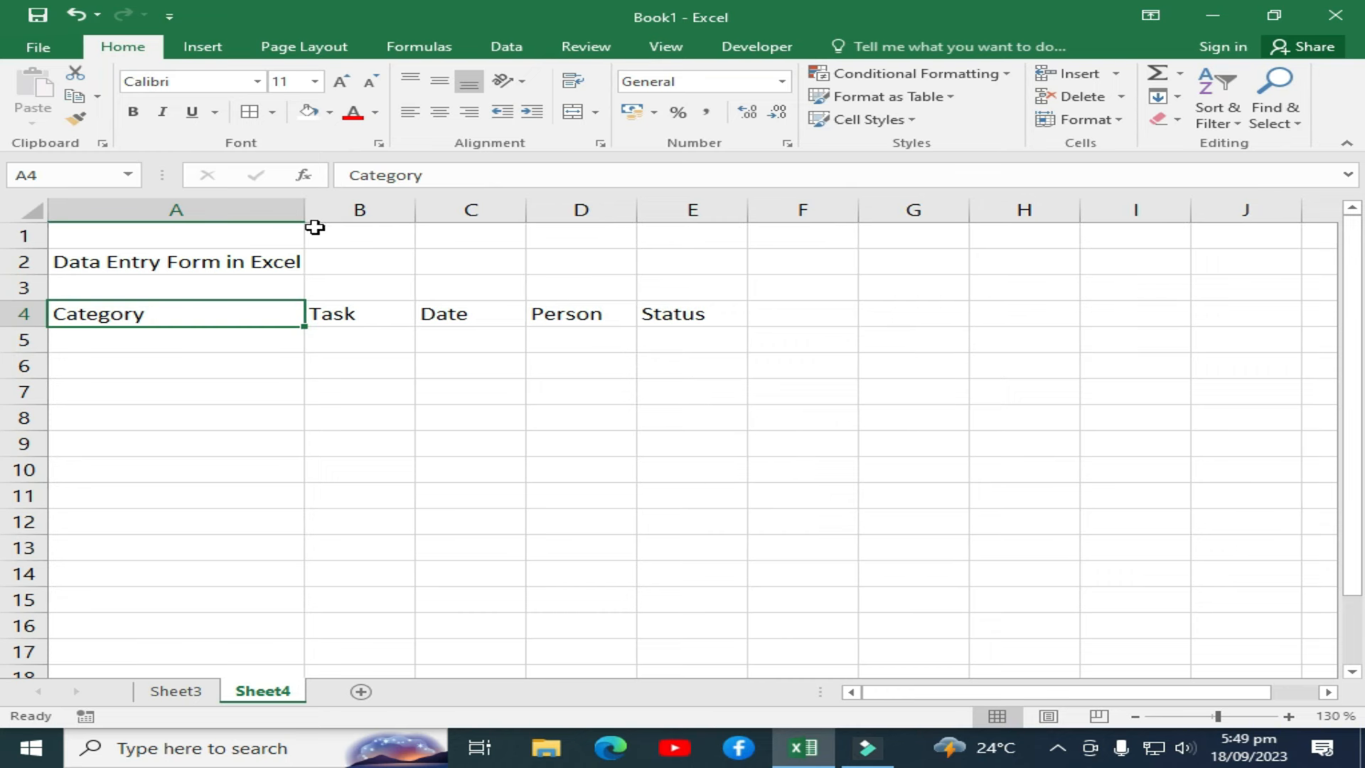
drag(413, 207, 586, 197)
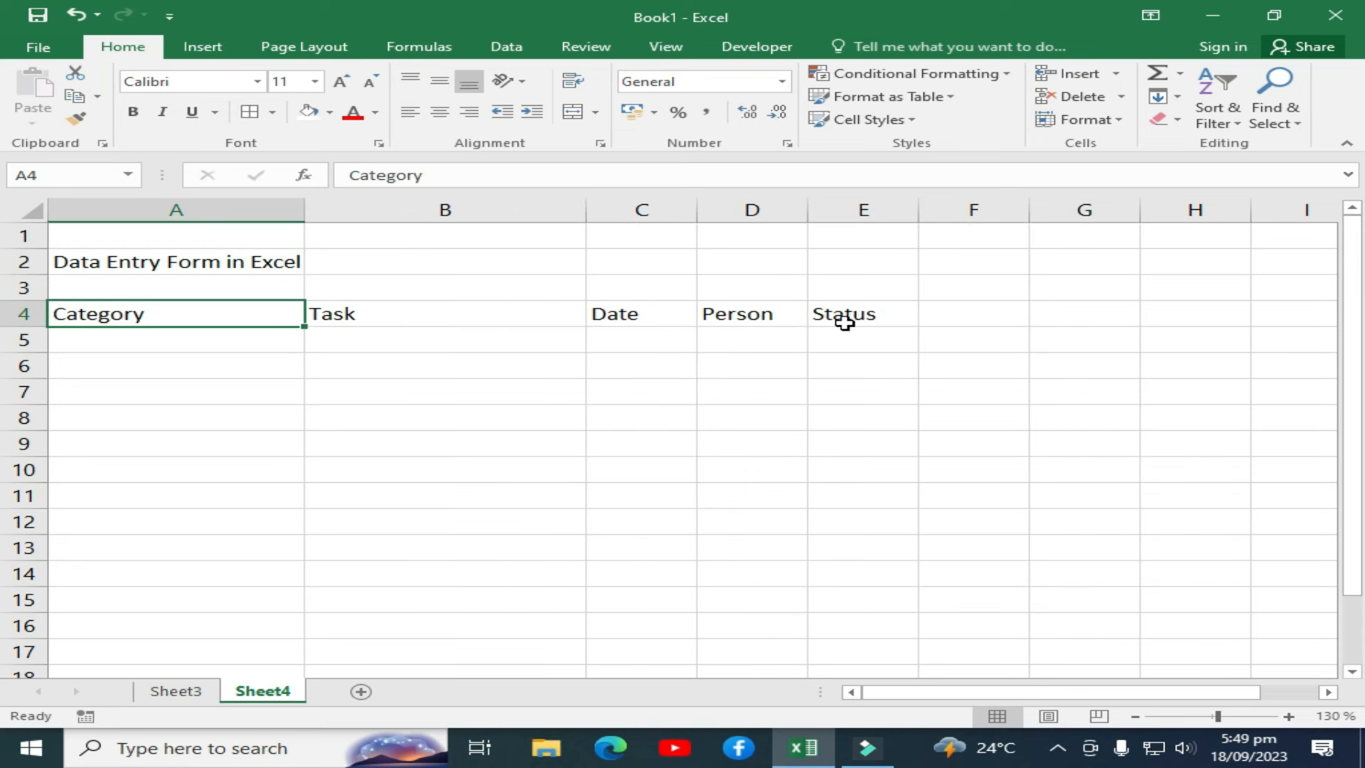
drag(700, 208, 789, 207)
drag(901, 213, 935, 213)
drag(1044, 211, 1084, 211)
drag(933, 210, 945, 210)
click(660, 380)
Make the title in A2 and the column headers in A4:E4 bold.
click(75, 261)
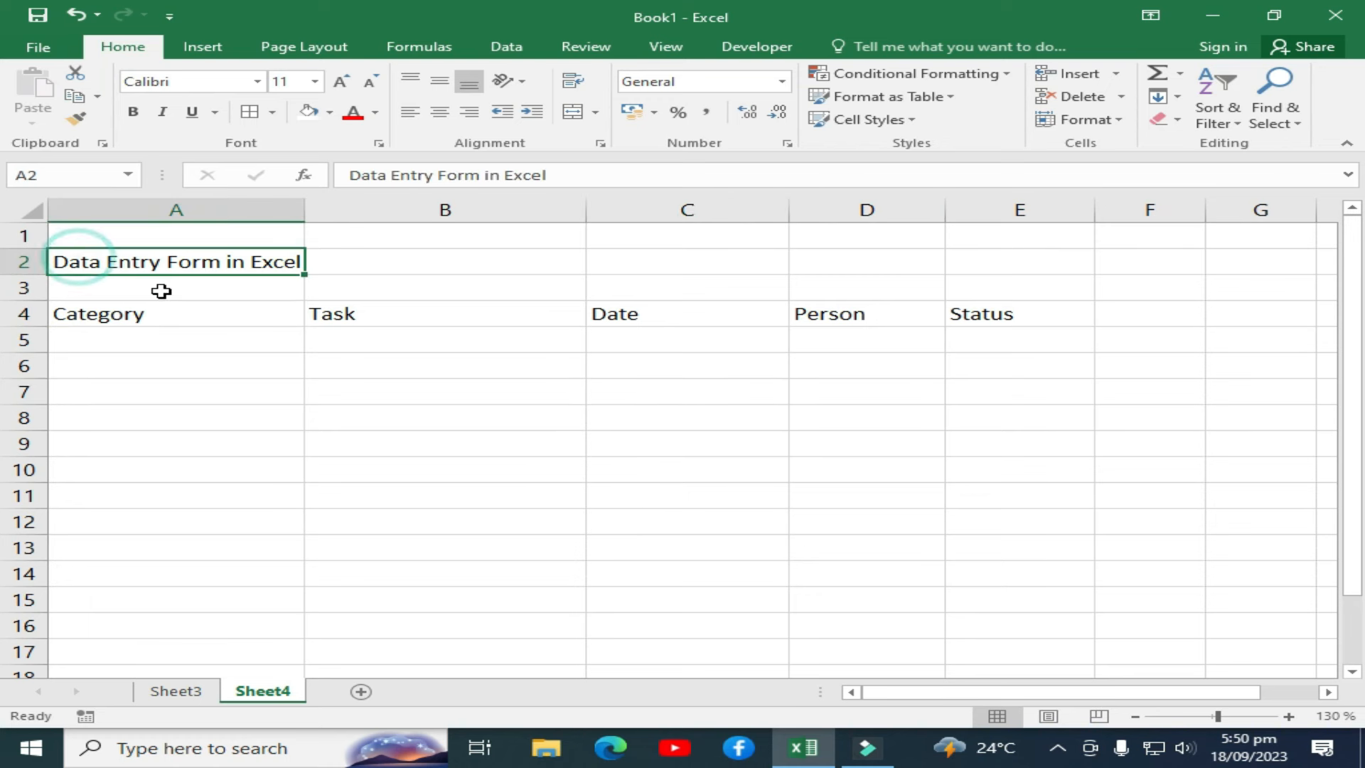
click(140, 114)
click(317, 416)
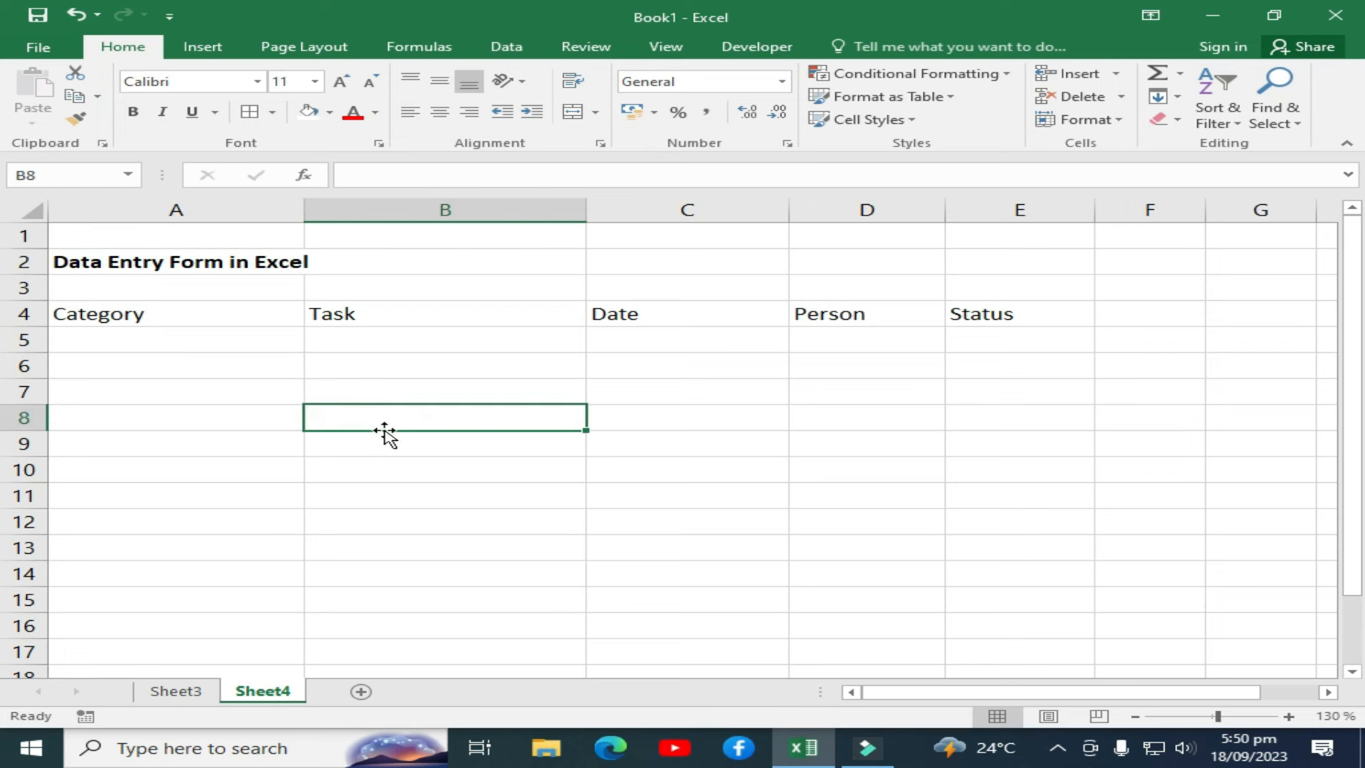
drag(98, 315, 972, 315)
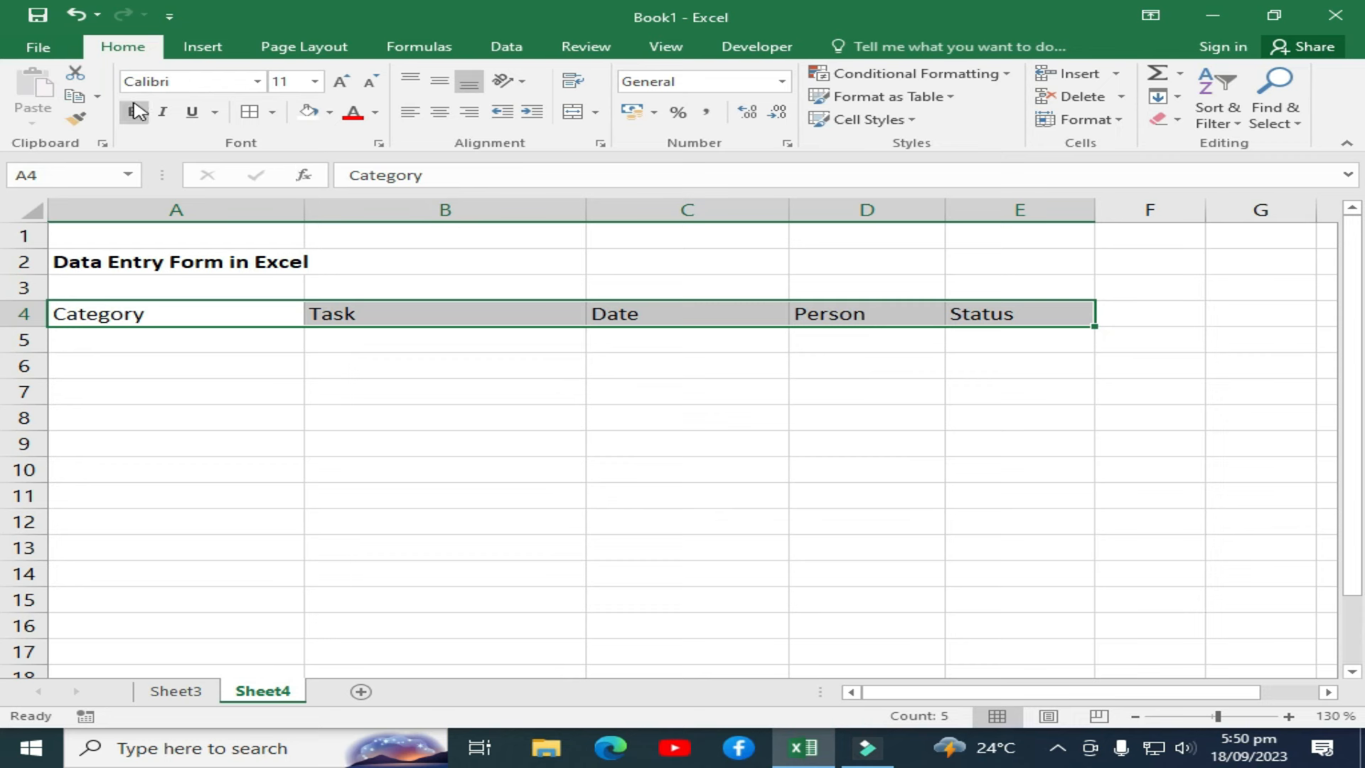
click(139, 114)
click(393, 399)
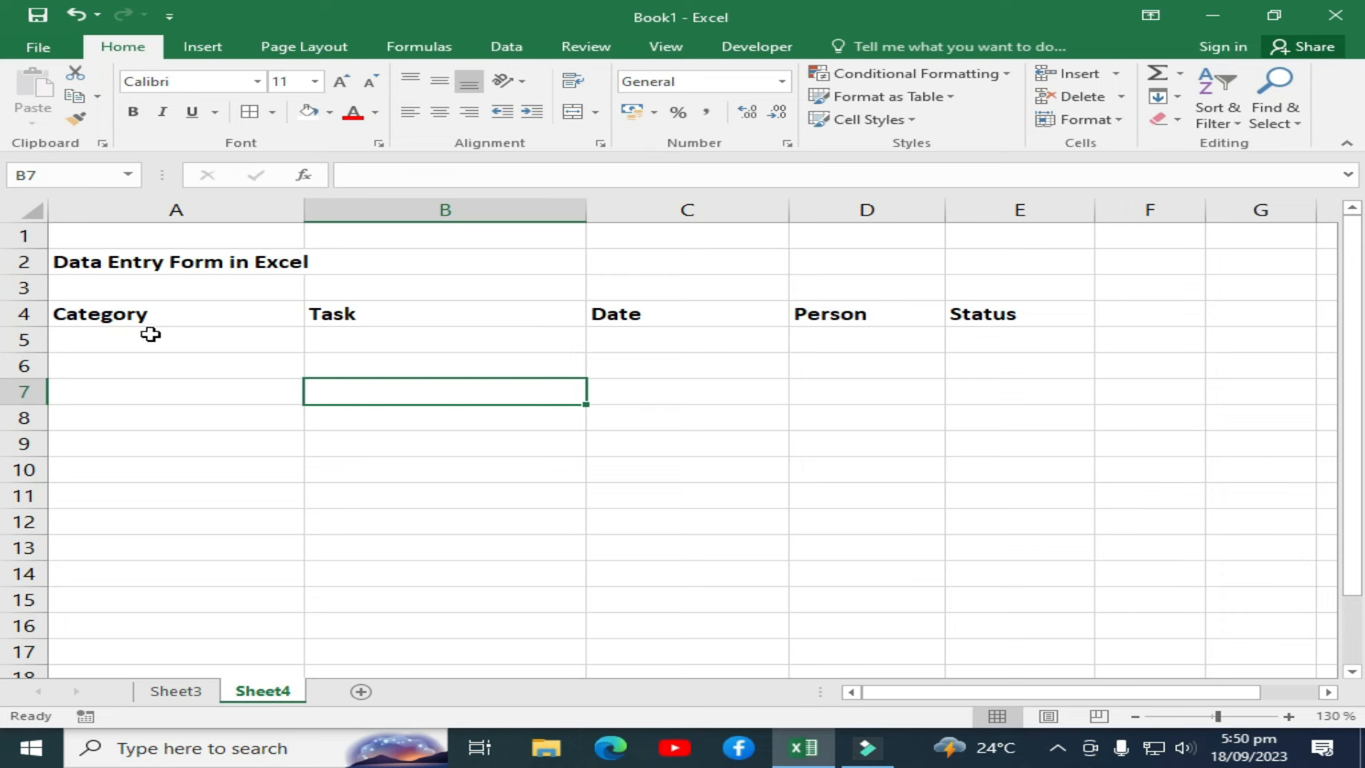
Convert the header range A4:E4 into a table, with the option My table has headers enabled.
drag(94, 314, 956, 328)
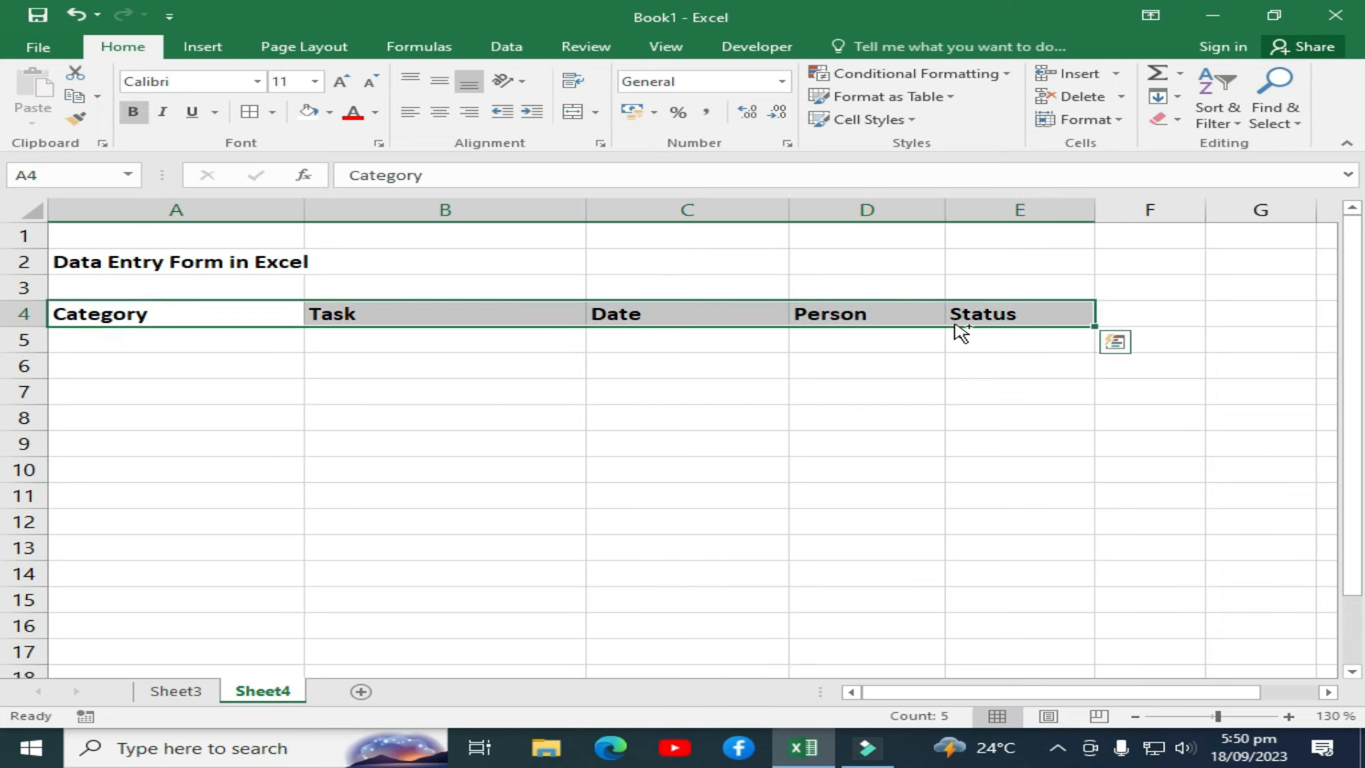
key(ctrl+t)
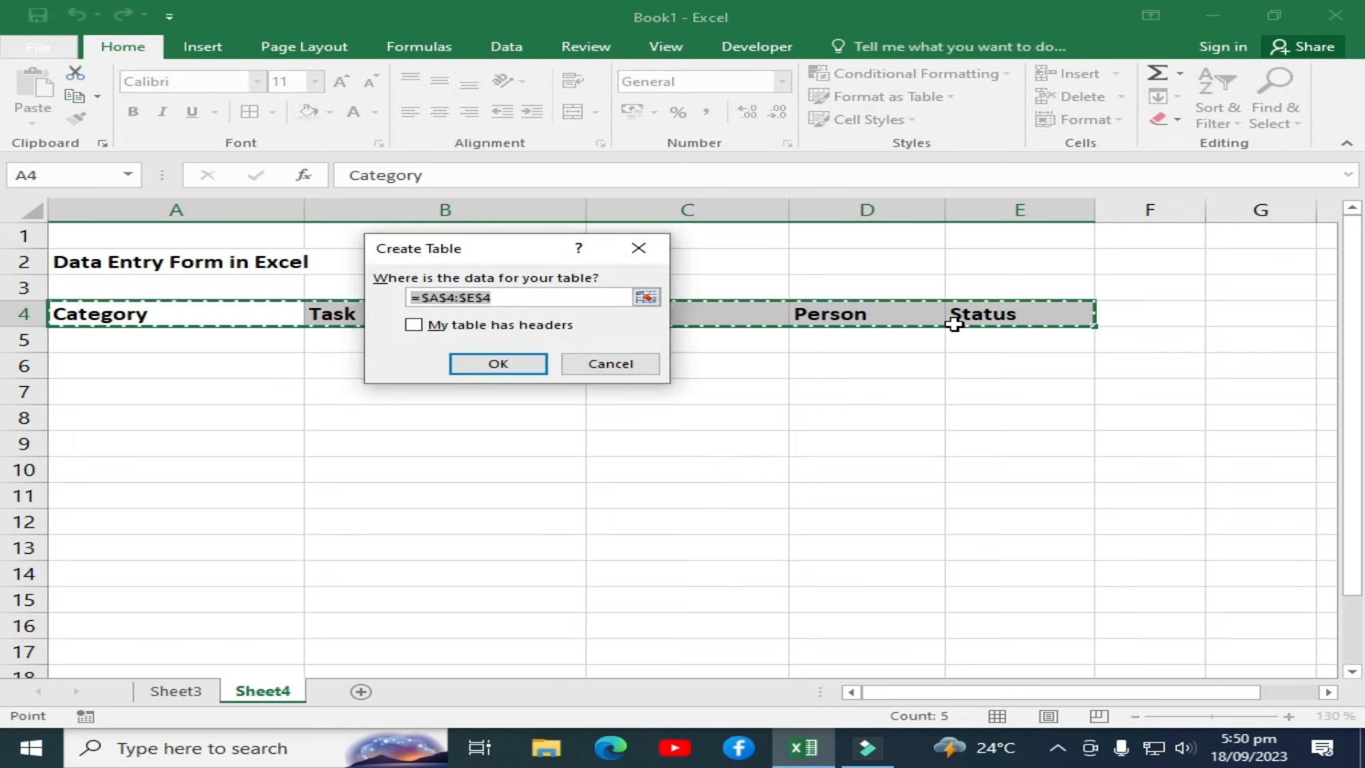
click(470, 328)
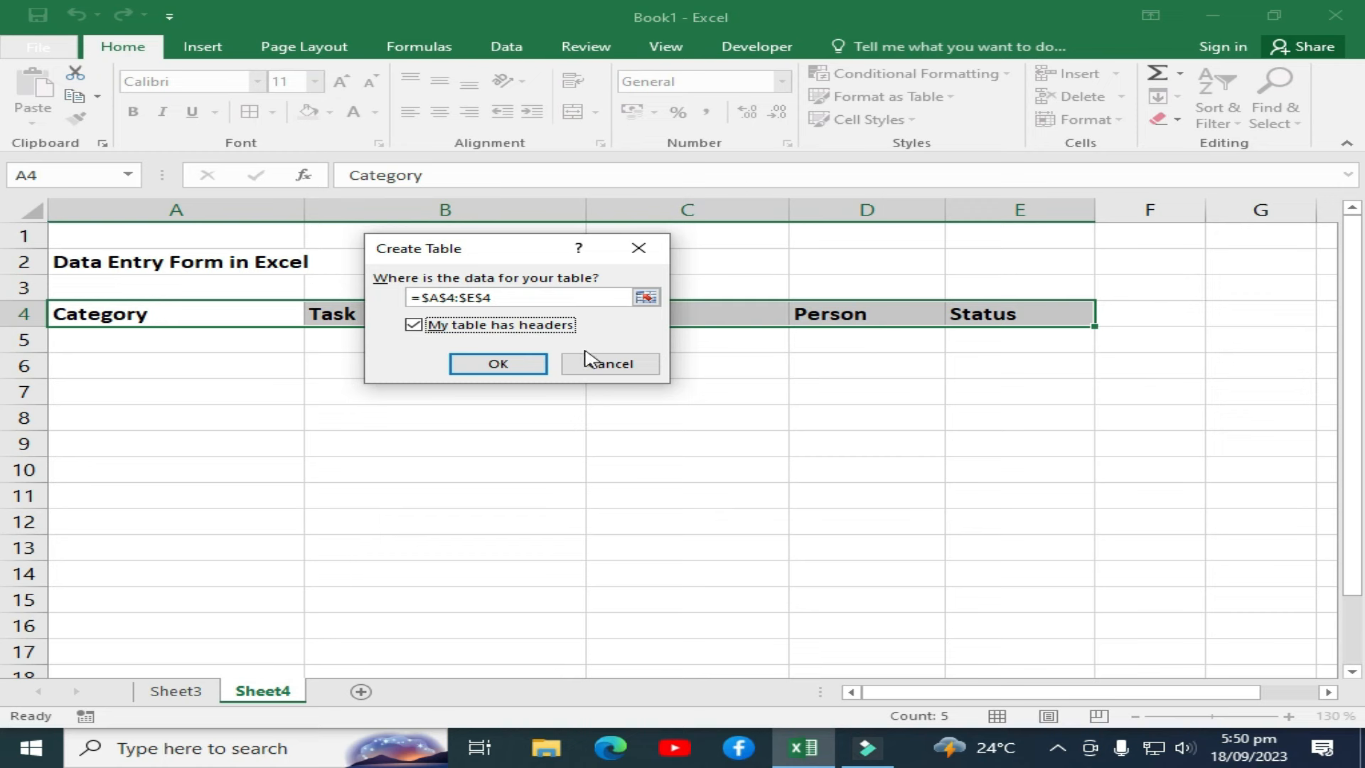
click(511, 366)
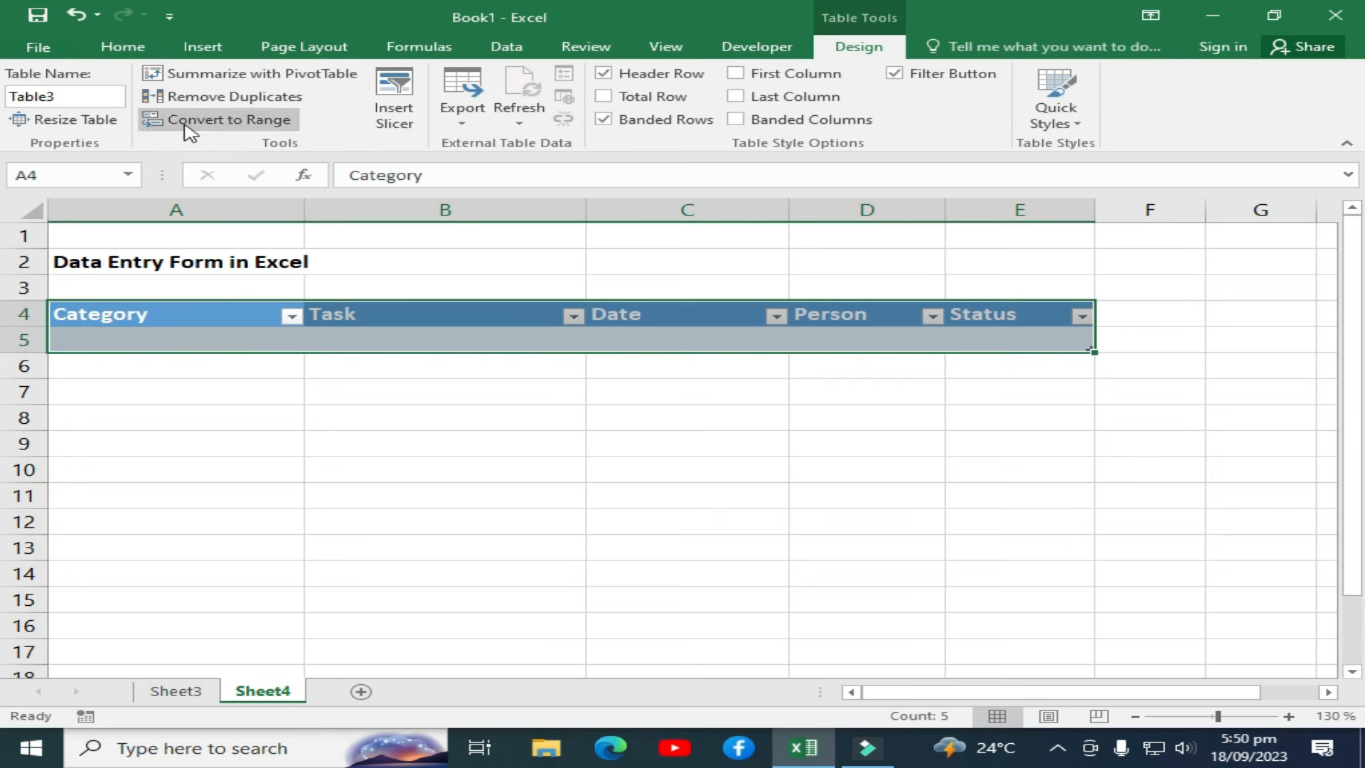
Apply the first black-and-white Light table style to the table and give its cells a white fill.
click(126, 47)
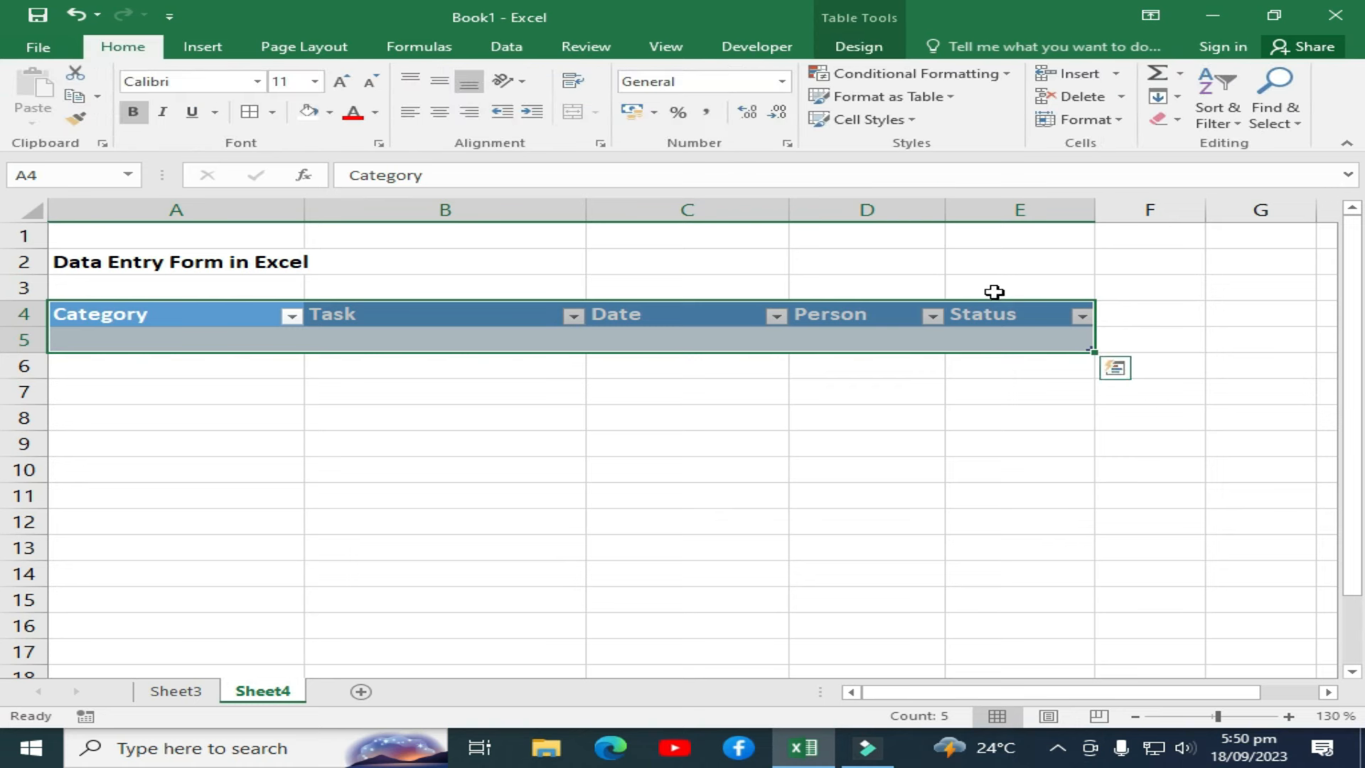
click(950, 98)
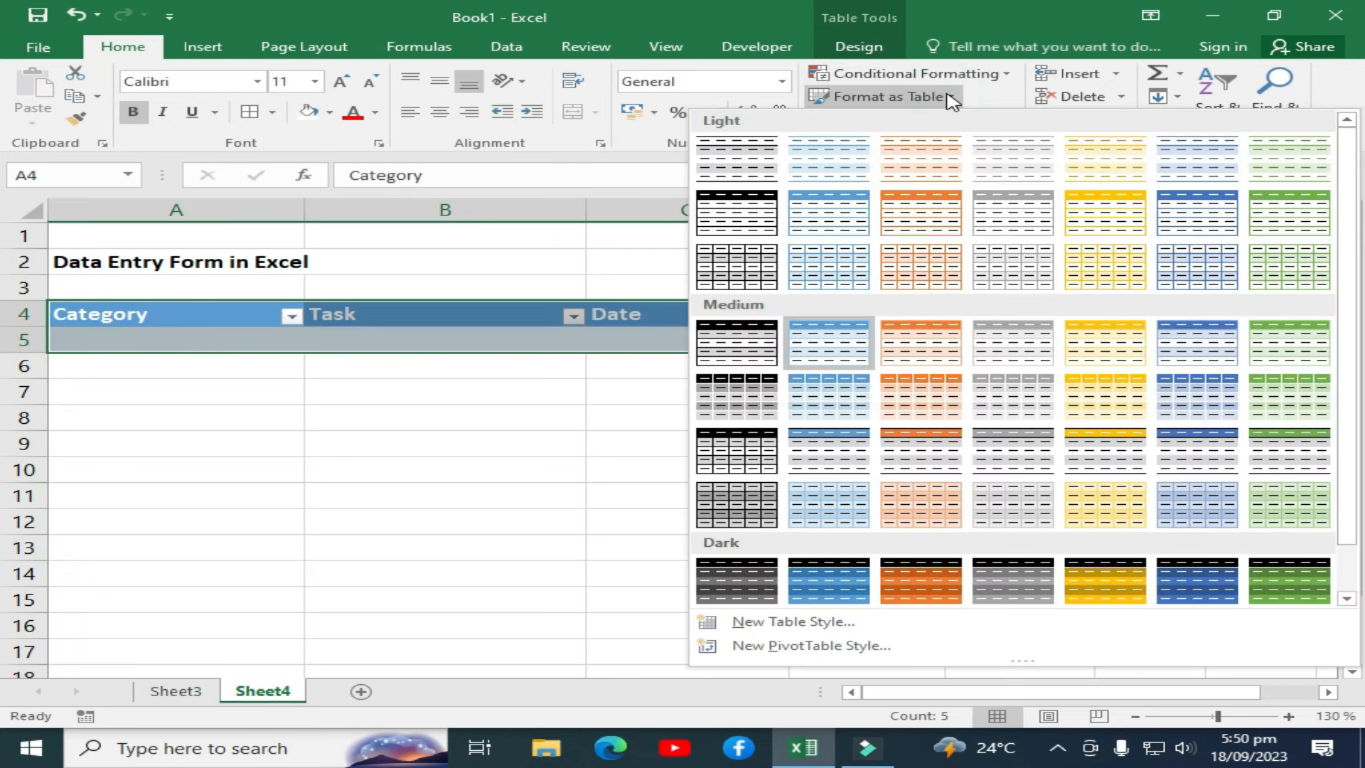
click(752, 158)
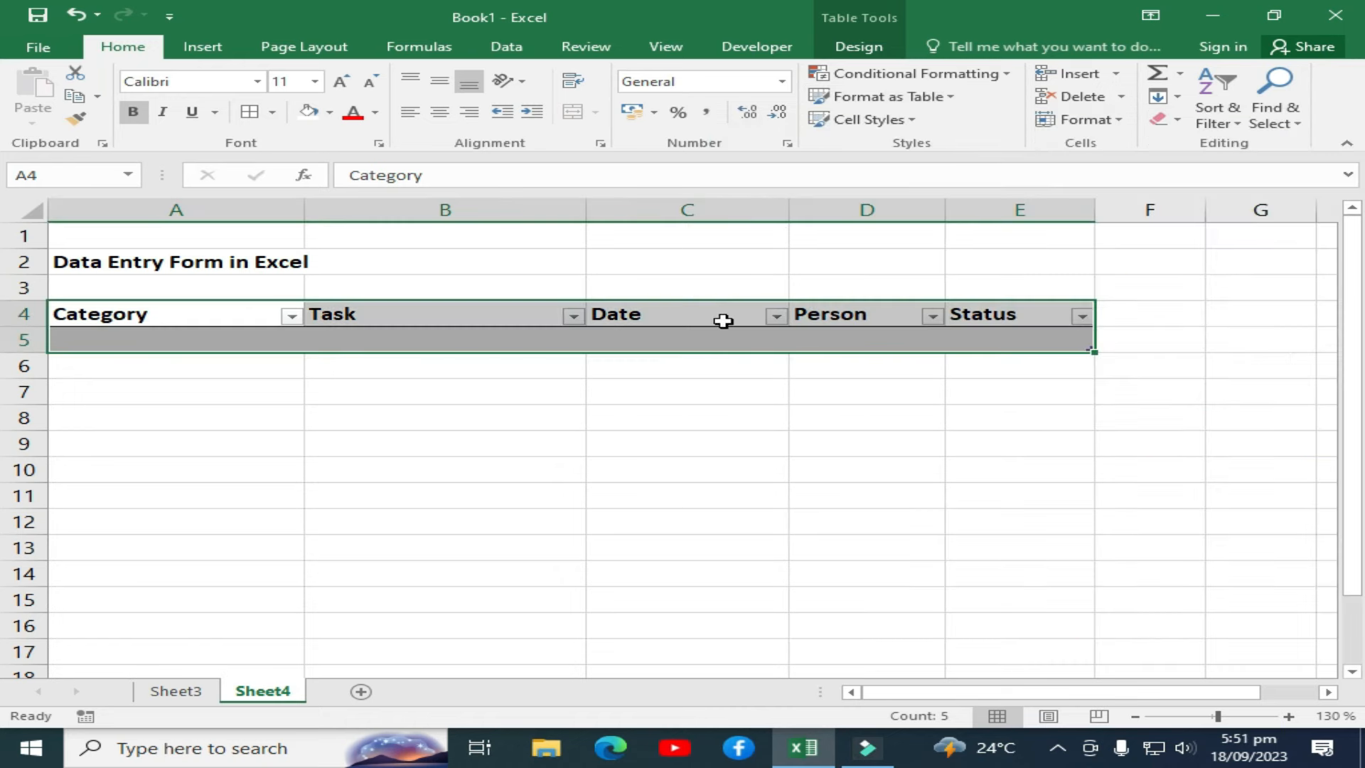
click(329, 113)
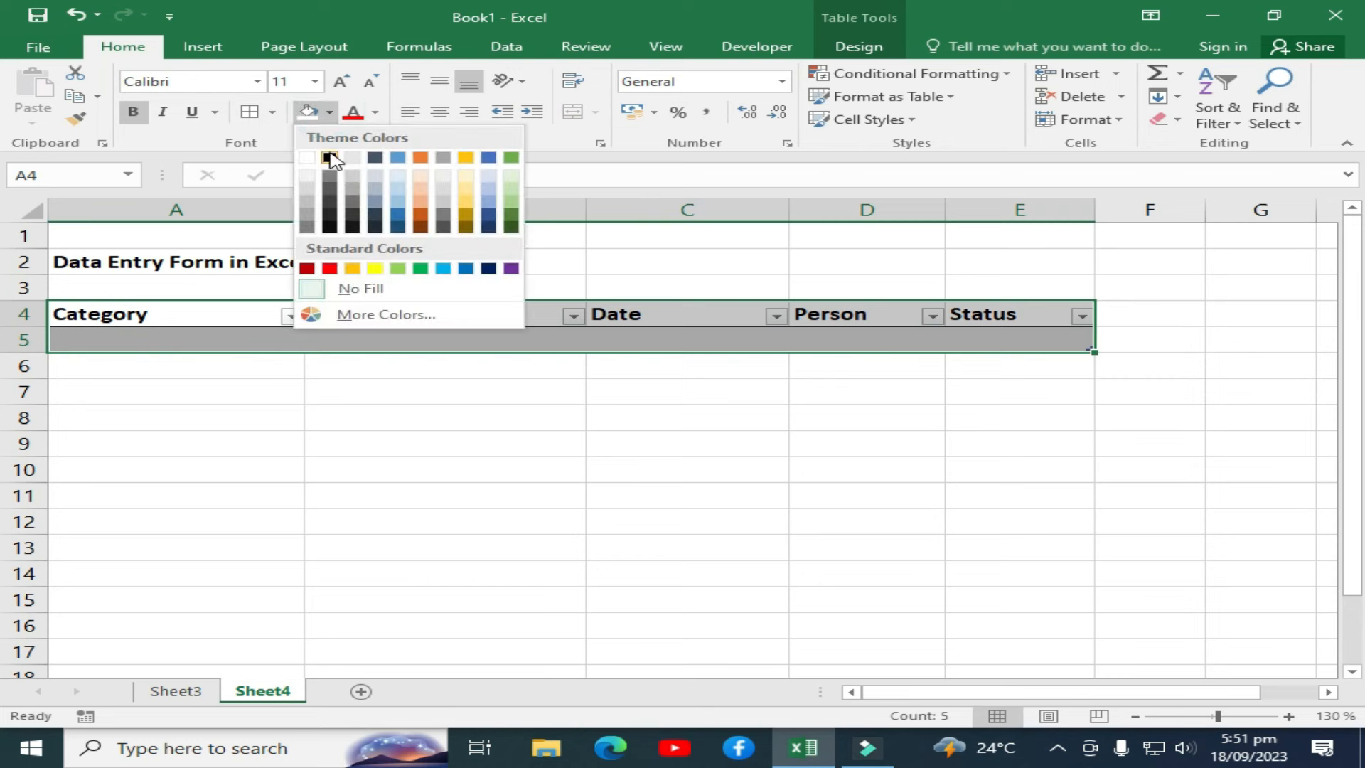
click(307, 169)
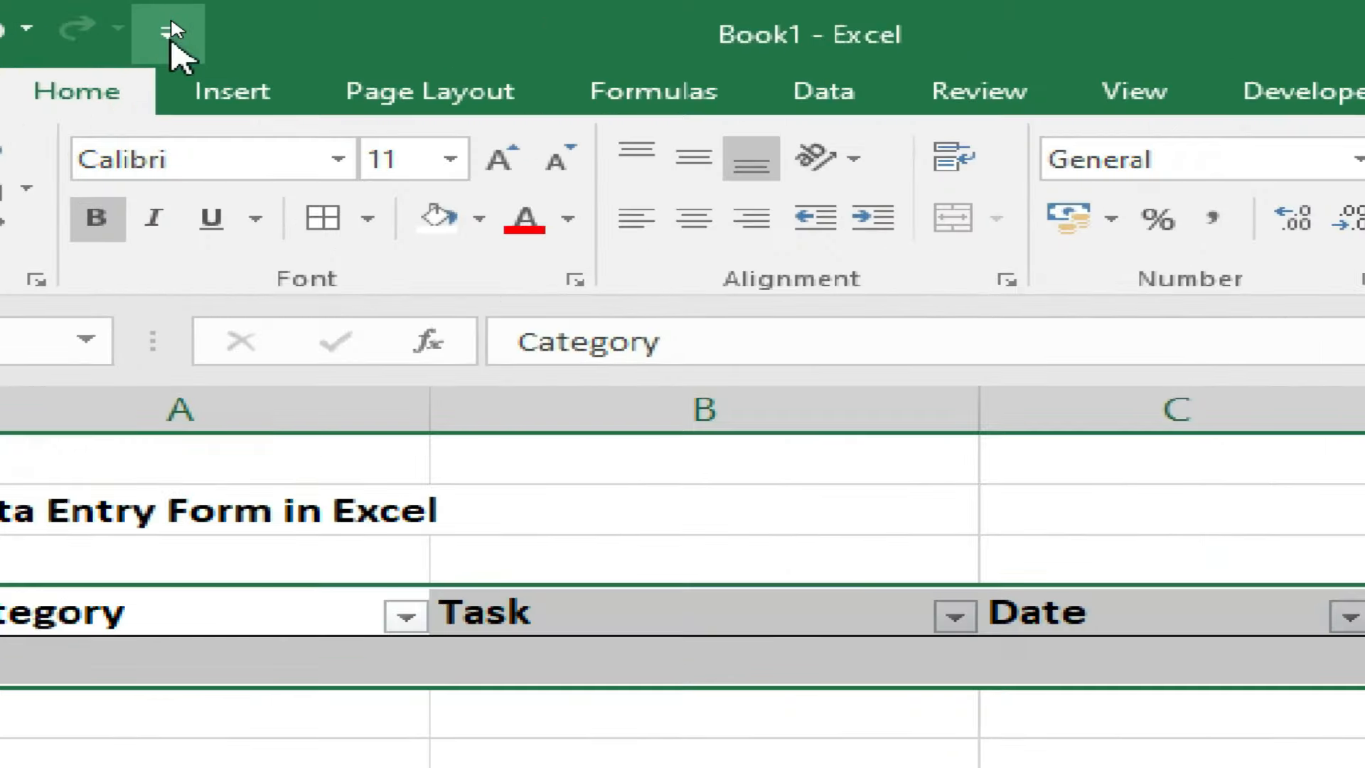
Add the Form... command from All Commands to the Quick Access Toolbar.
click(169, 32)
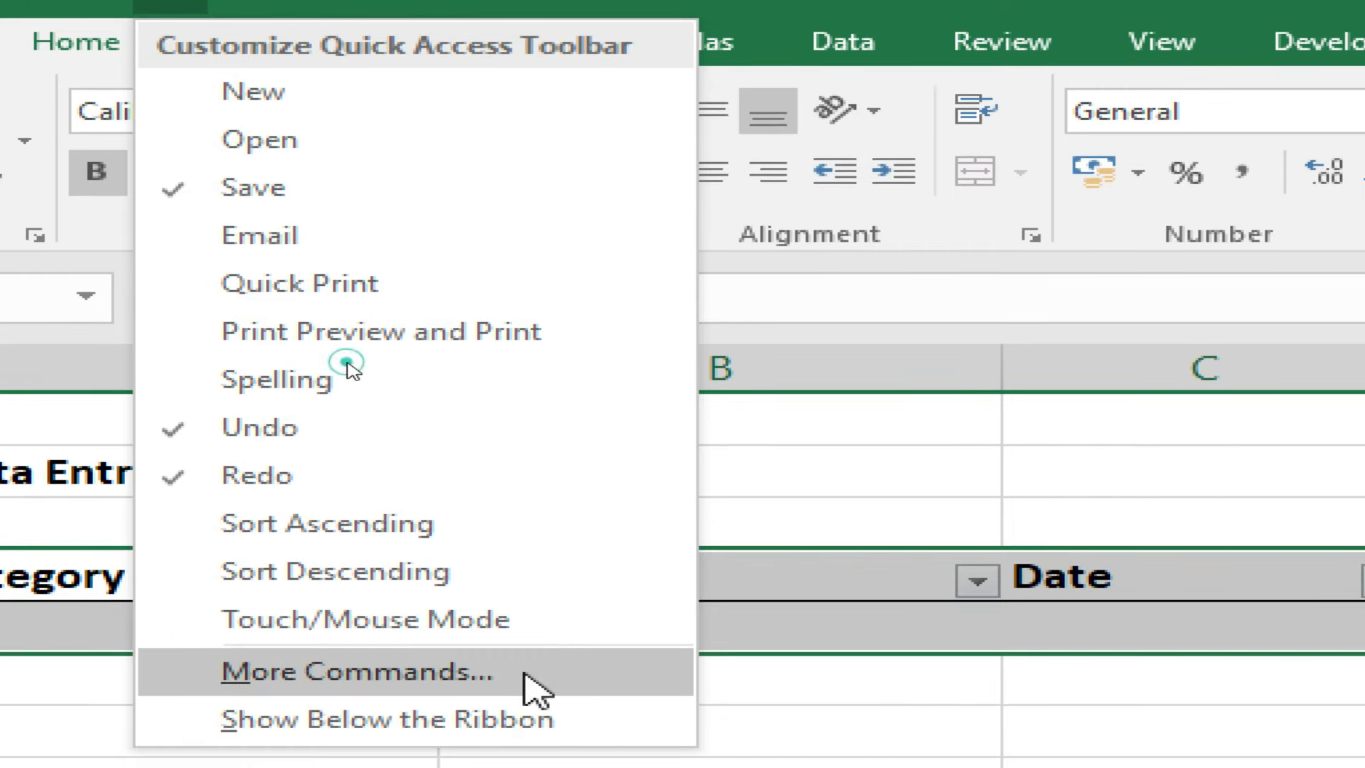
click(532, 686)
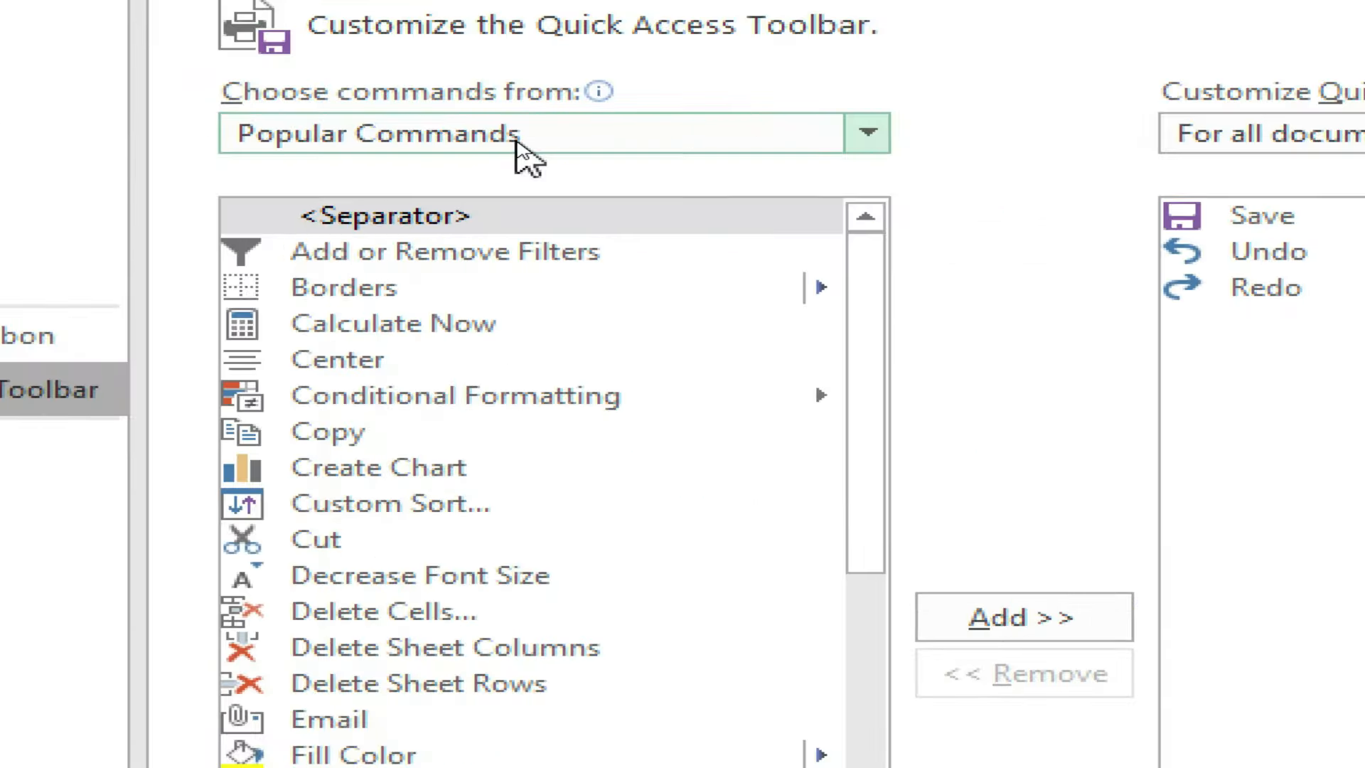
click(519, 142)
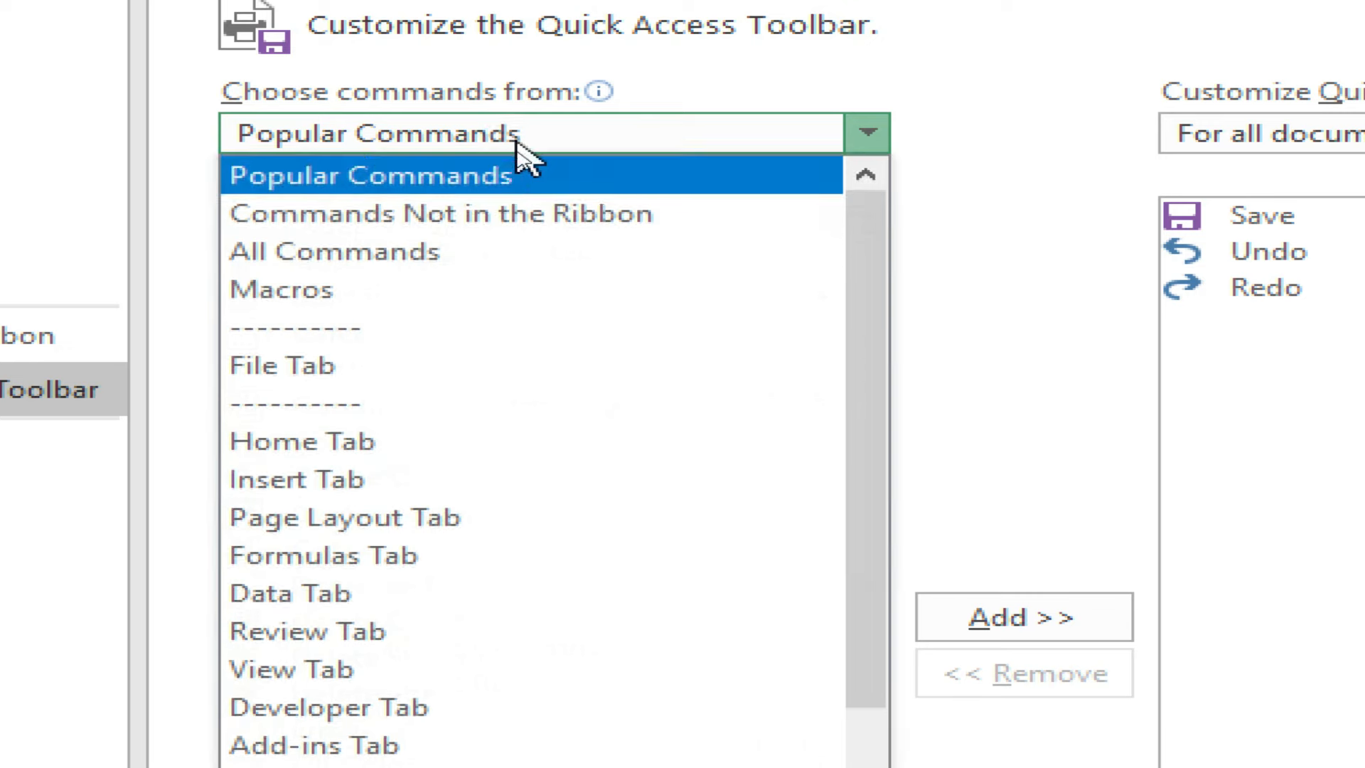
click(491, 256)
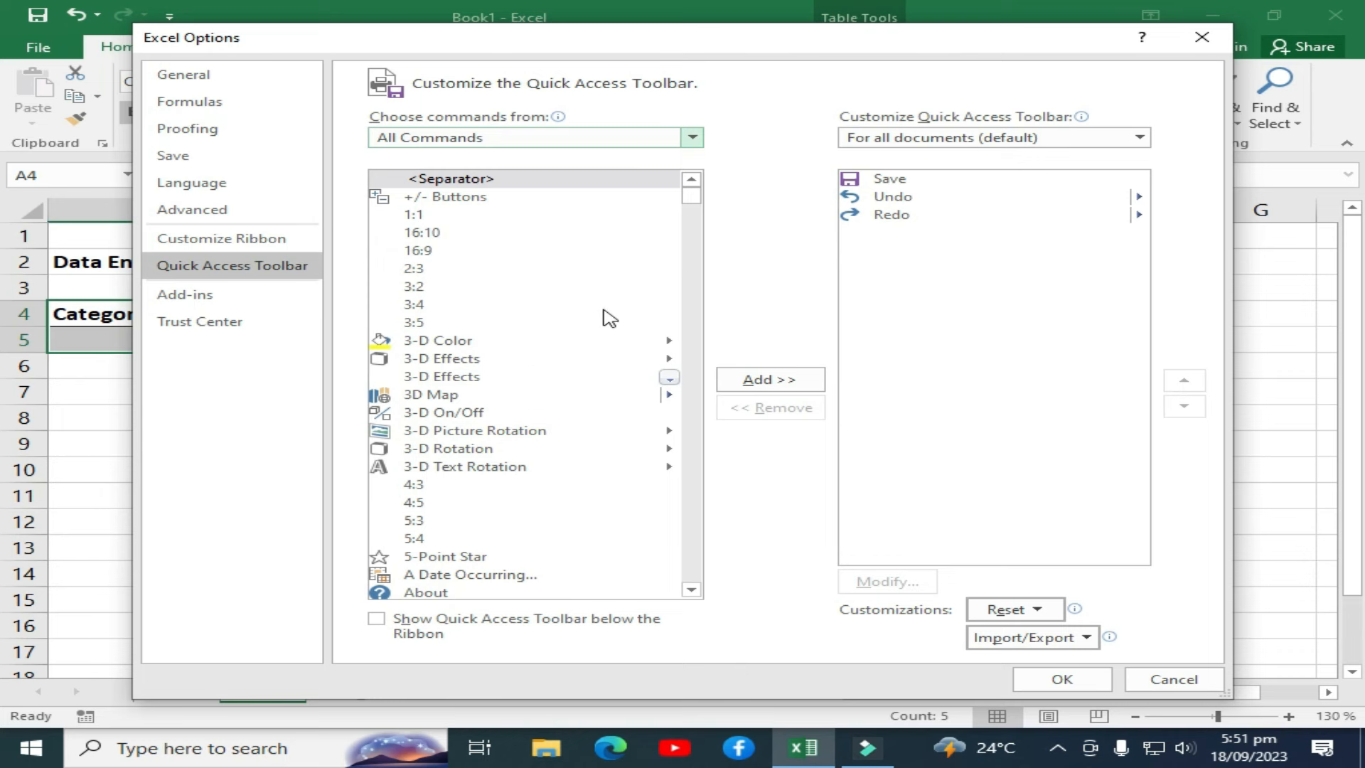
drag(693, 198, 694, 326)
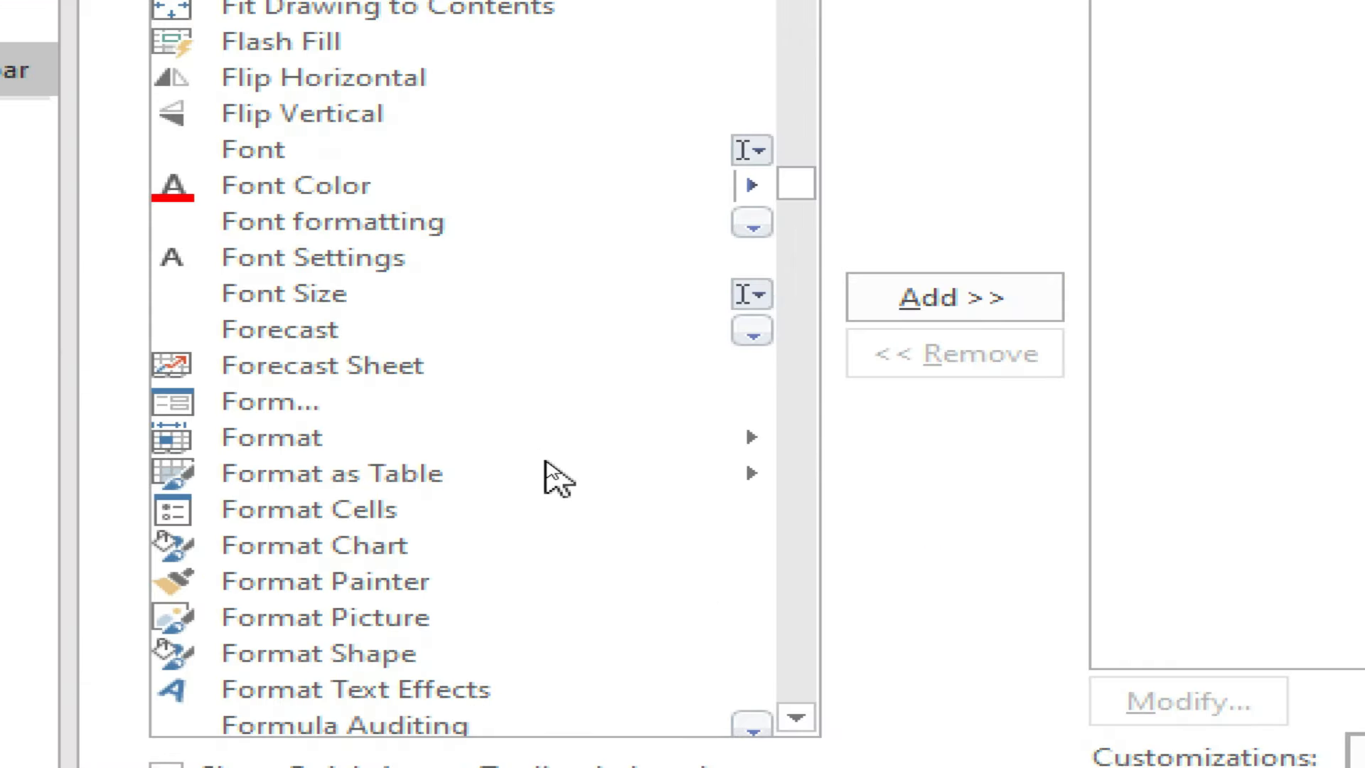
click(284, 404)
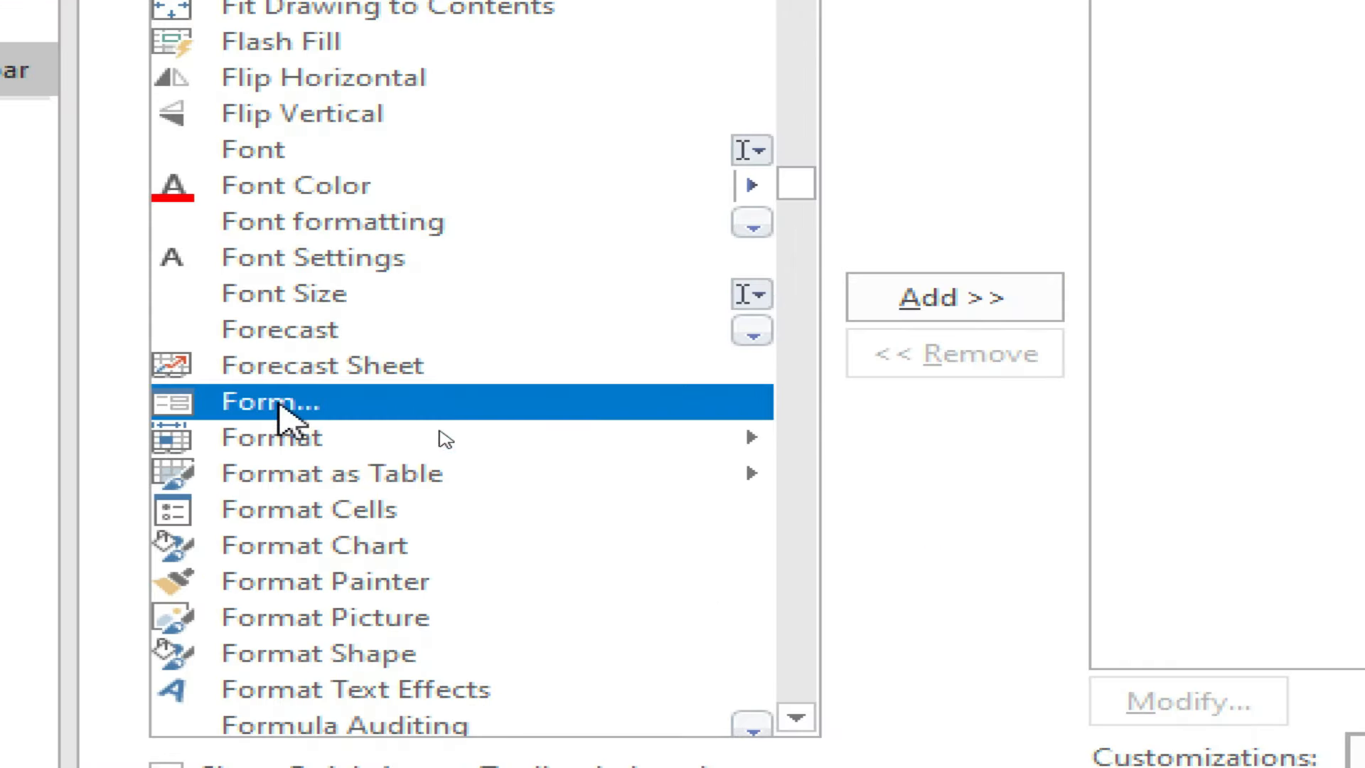
click(939, 306)
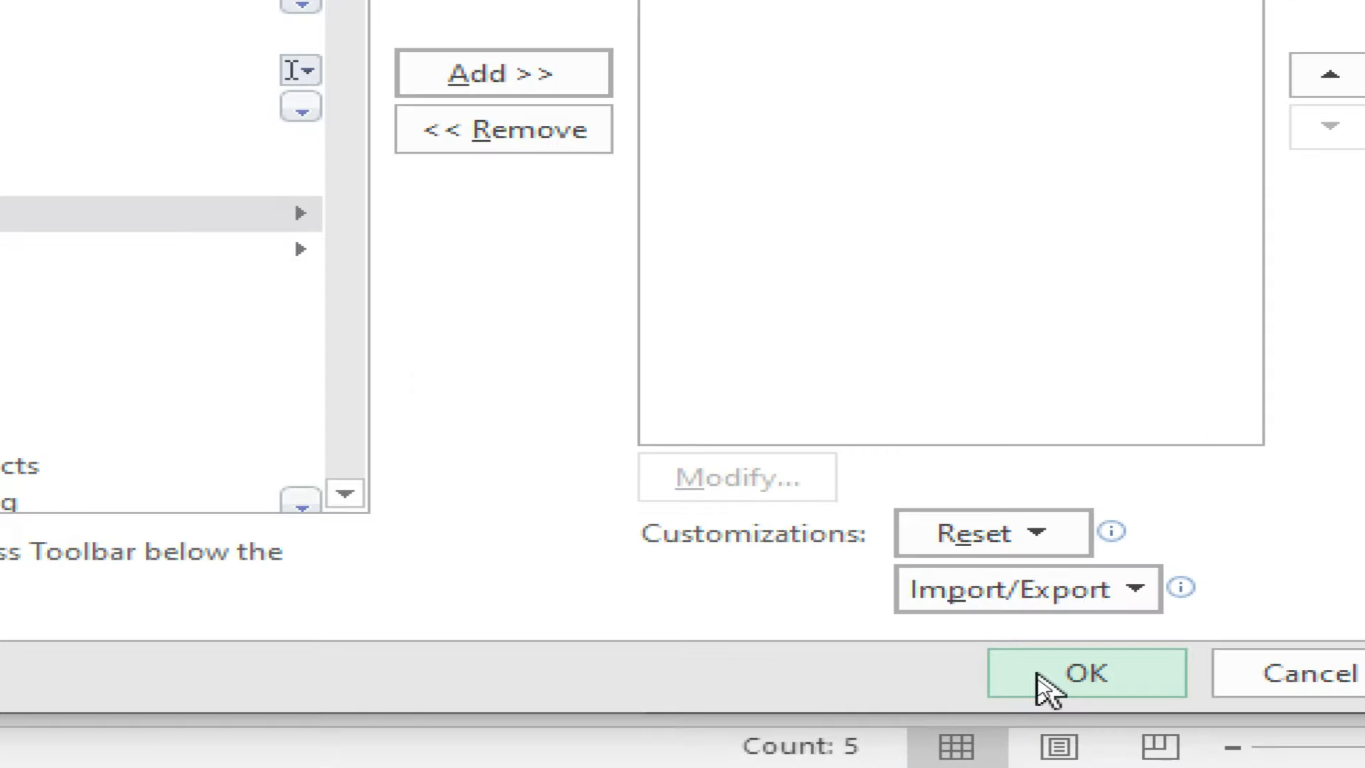
click(1041, 686)
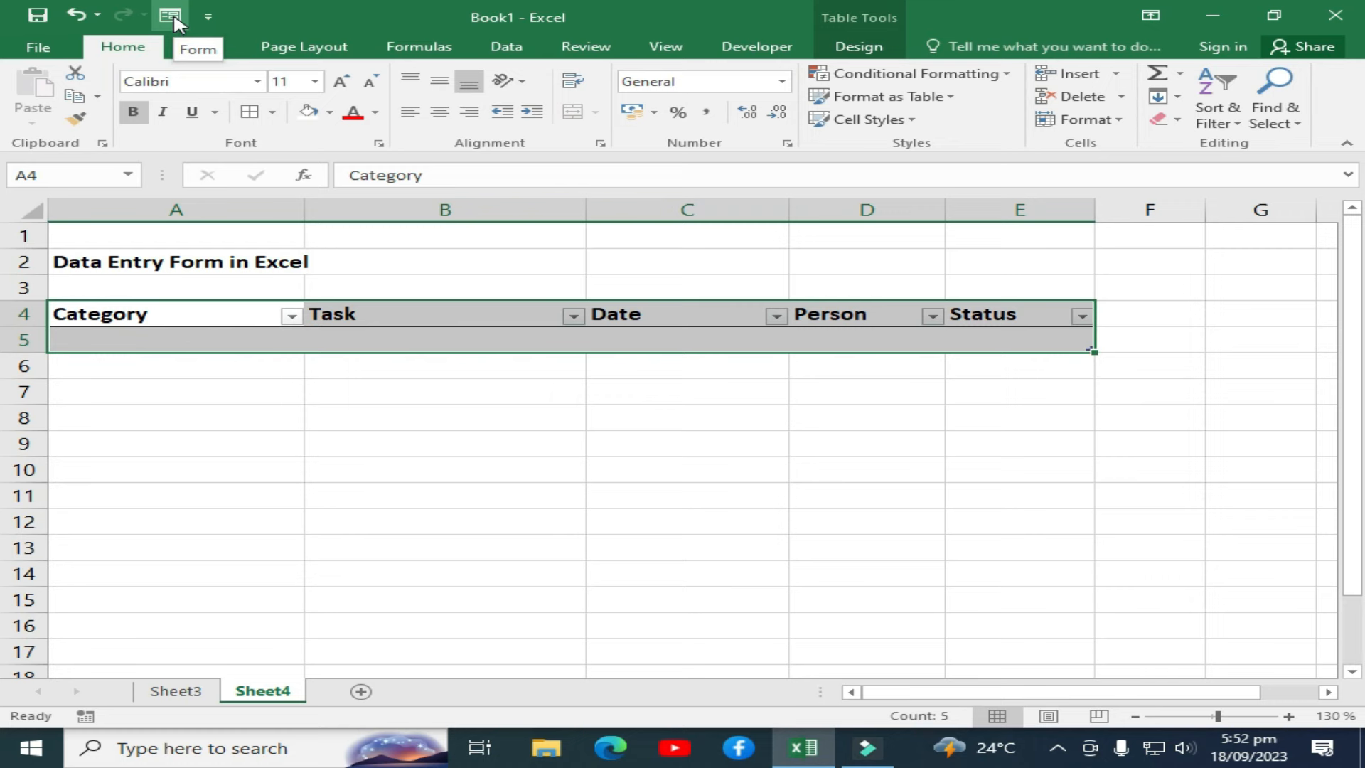
Open the table's data entry form and fill in Category Site, Task Health Care and Date 9-2-2023.
click(171, 16)
drag(459, 178, 672, 243)
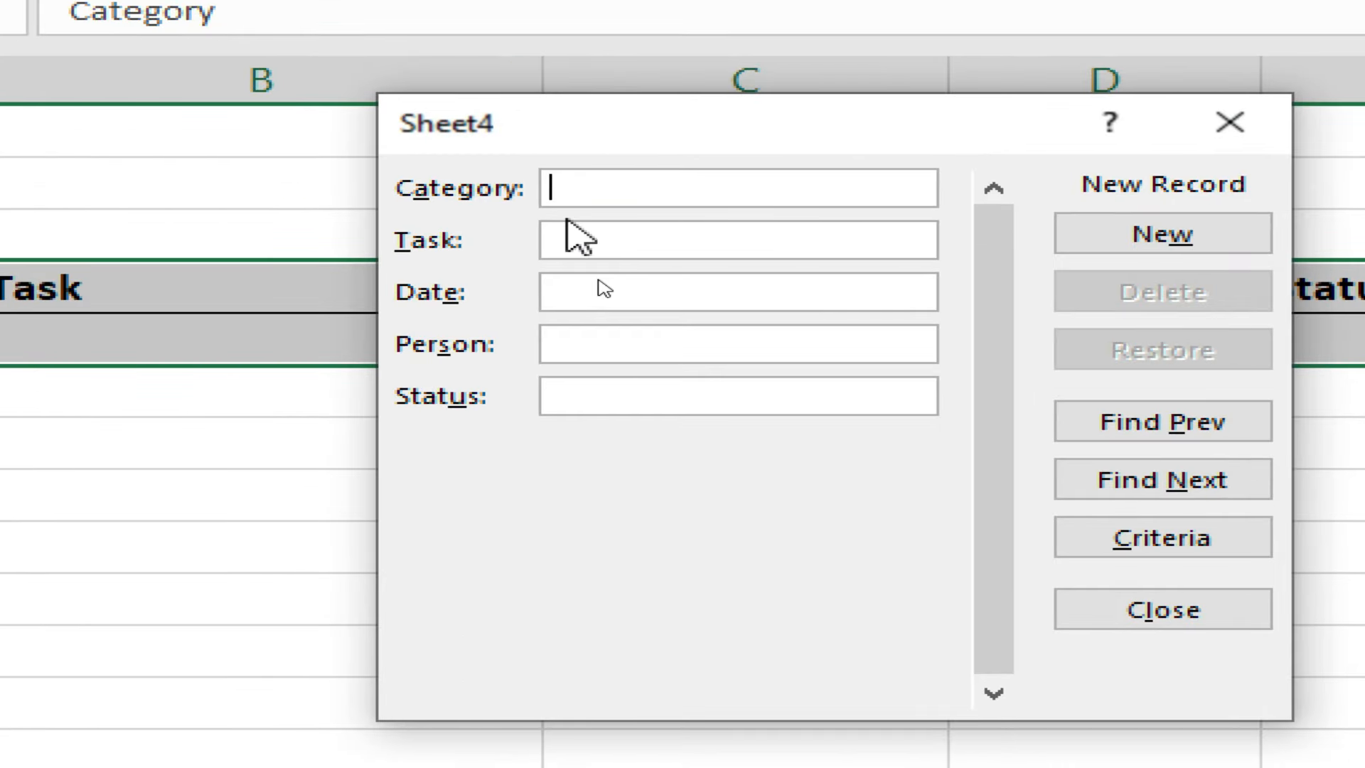
text(Site)
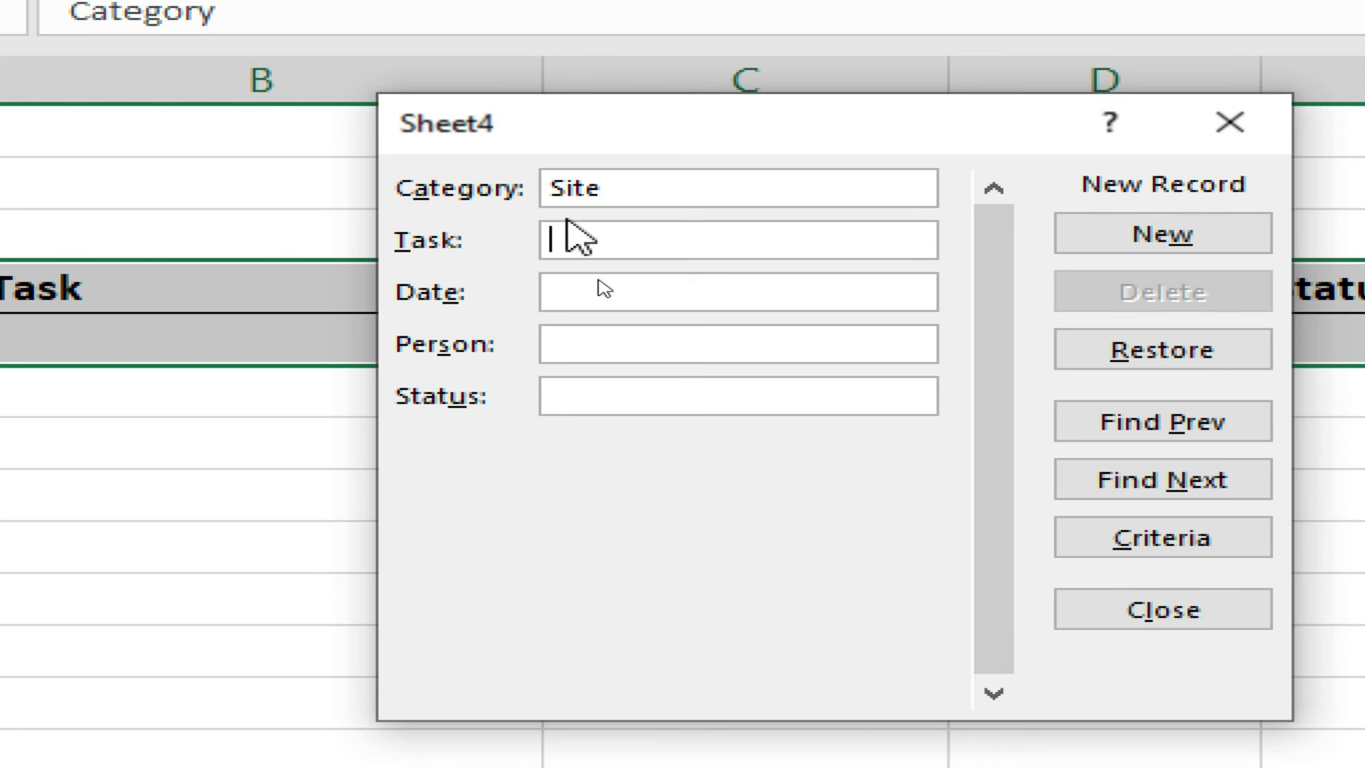
text(Health Care)
key(Tab)
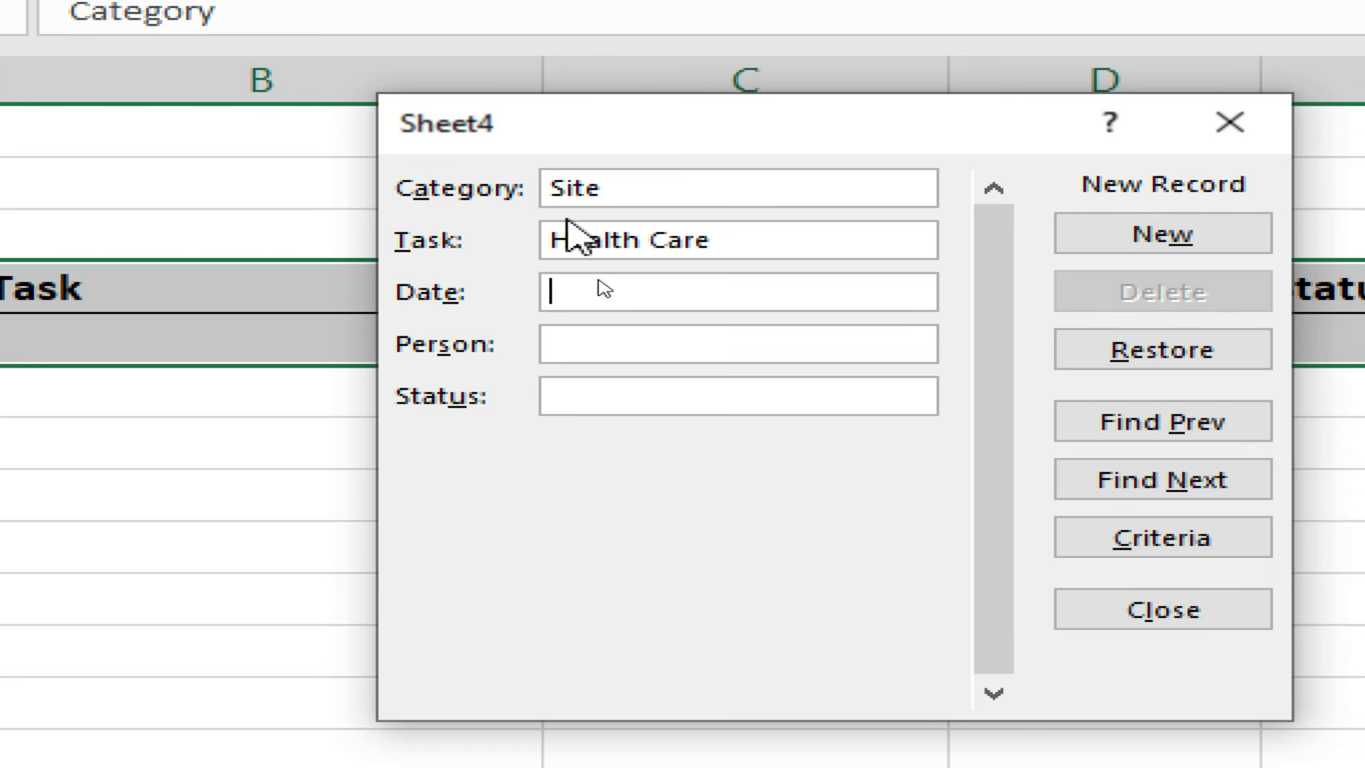
text(9-2-2023)
key(Tab)
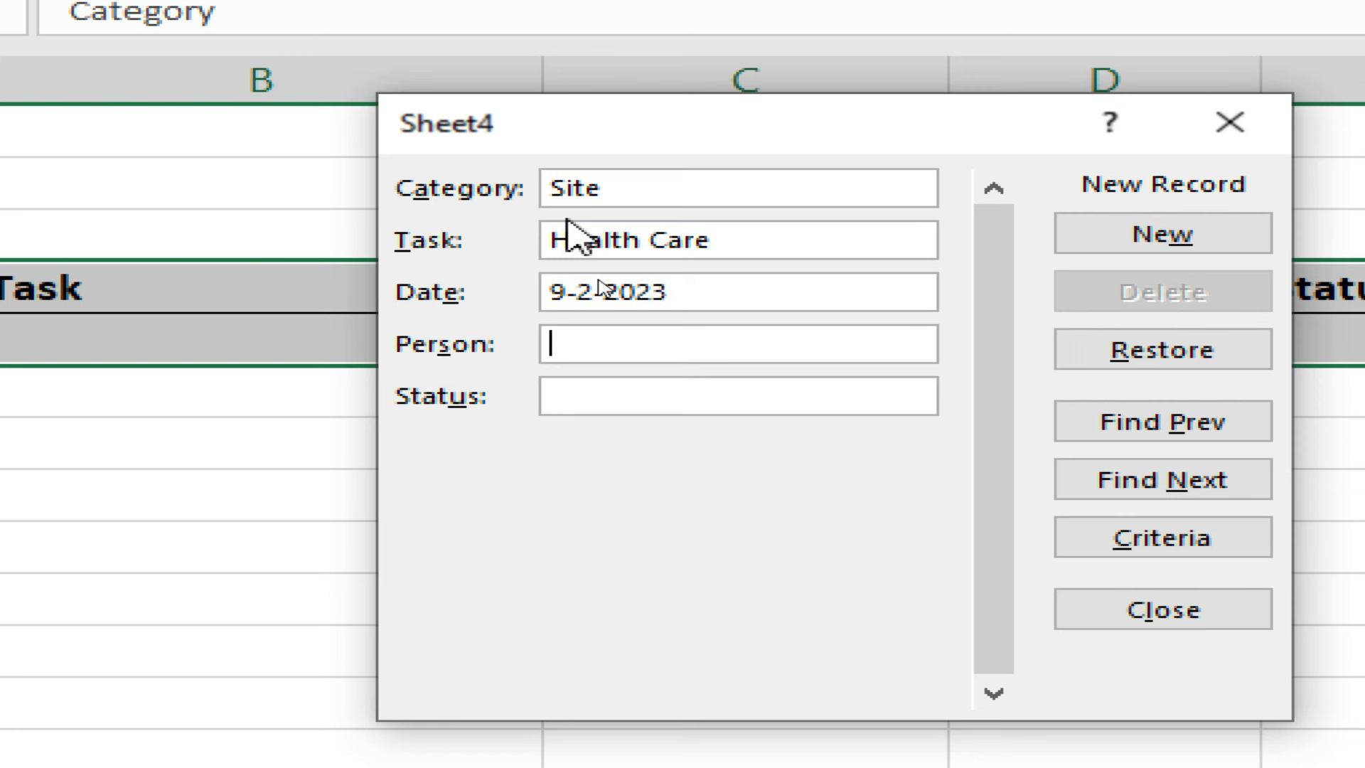
Fill in the person's first name and Status started, add the record to the table, and move the form aside.
text(James)
key(Tab)
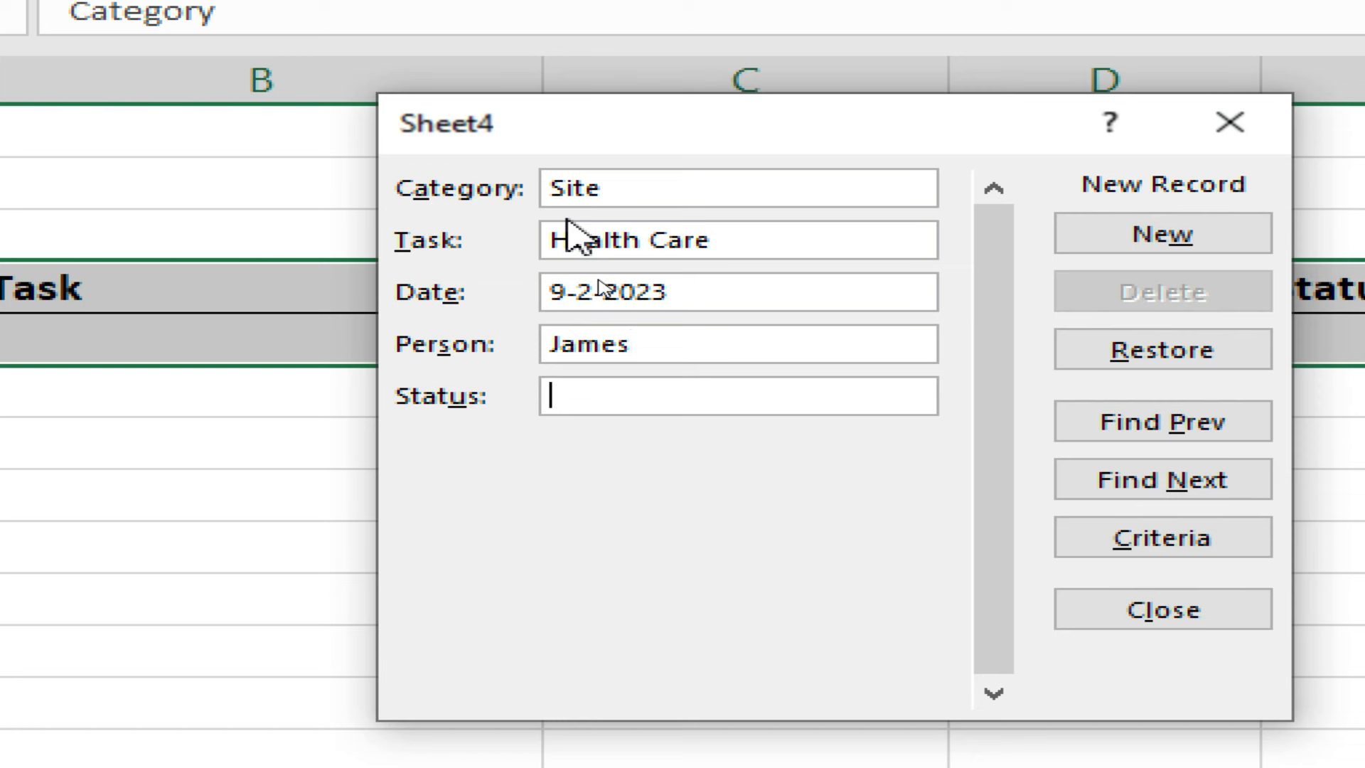
text(stat)
key(BackSpace)
text(rted)
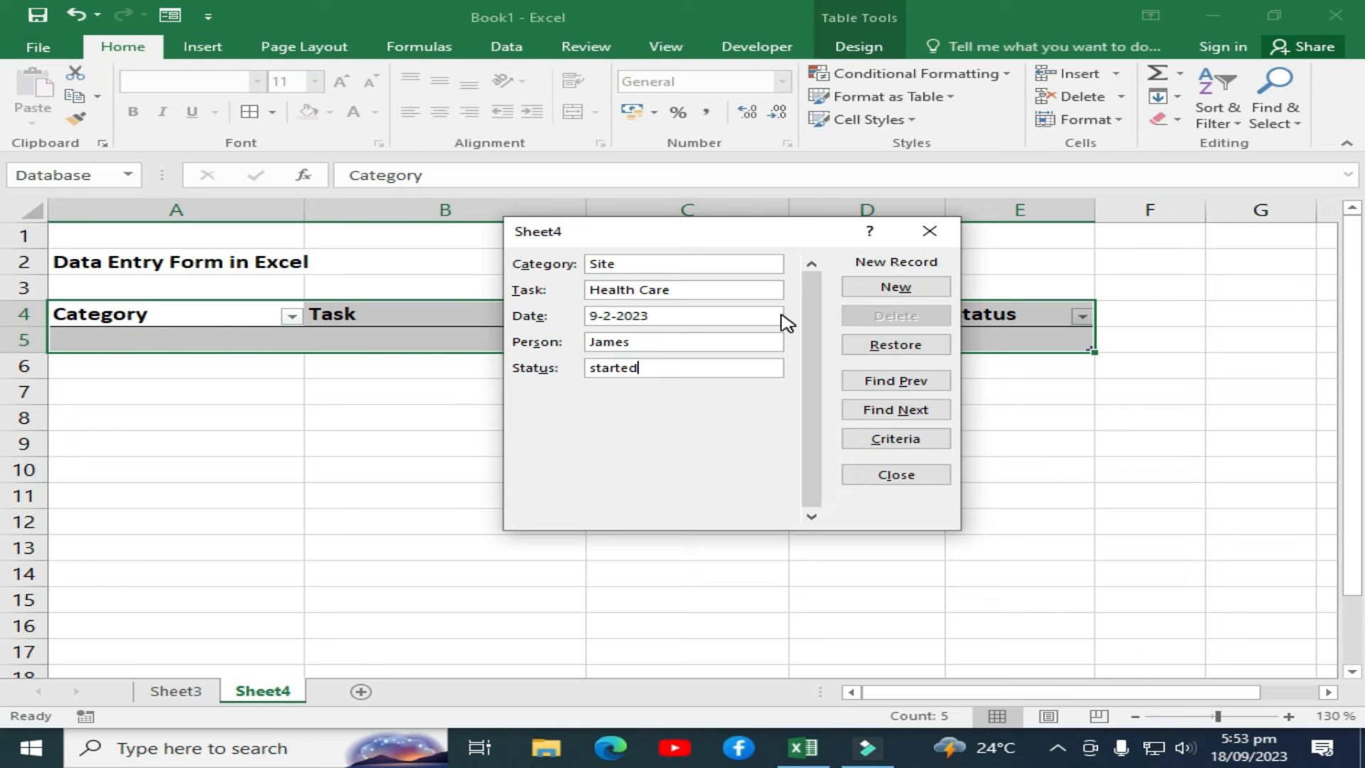
key(Return)
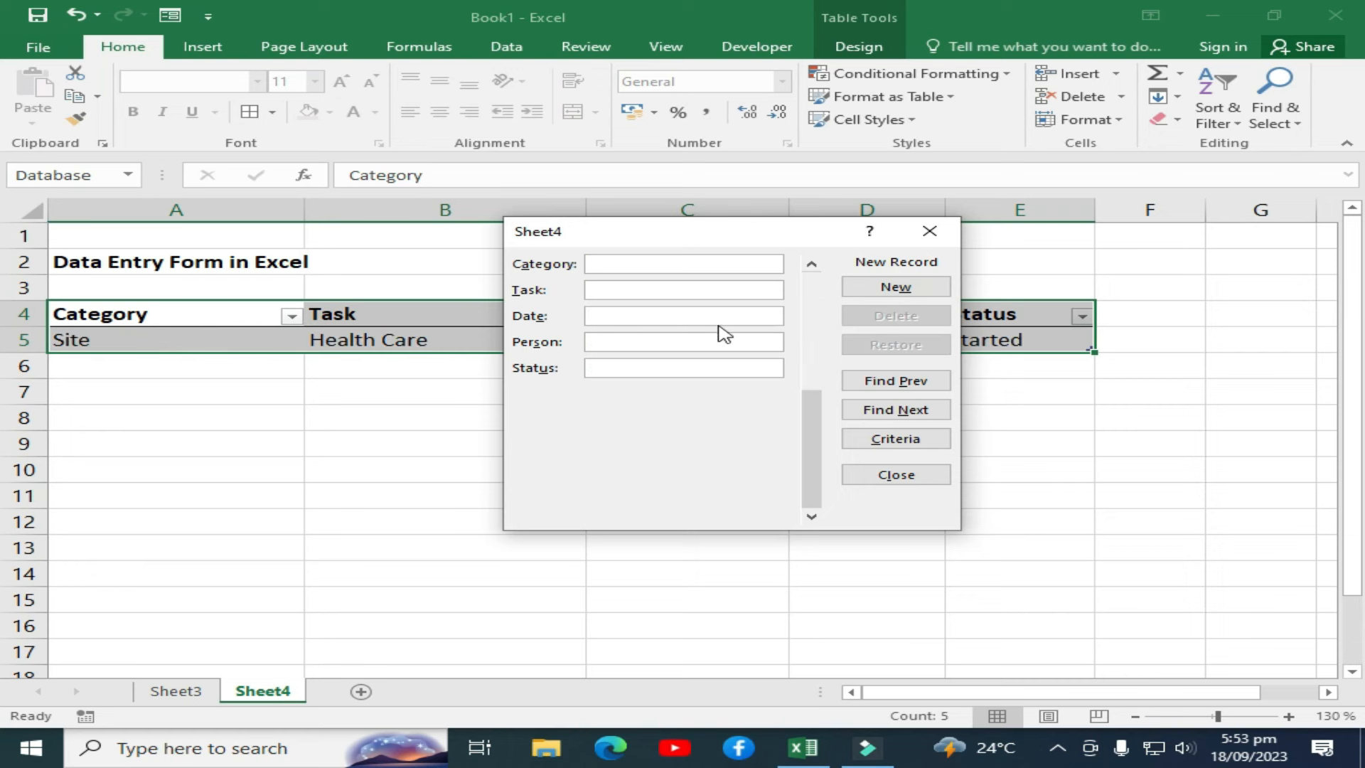
drag(694, 235, 810, 221)
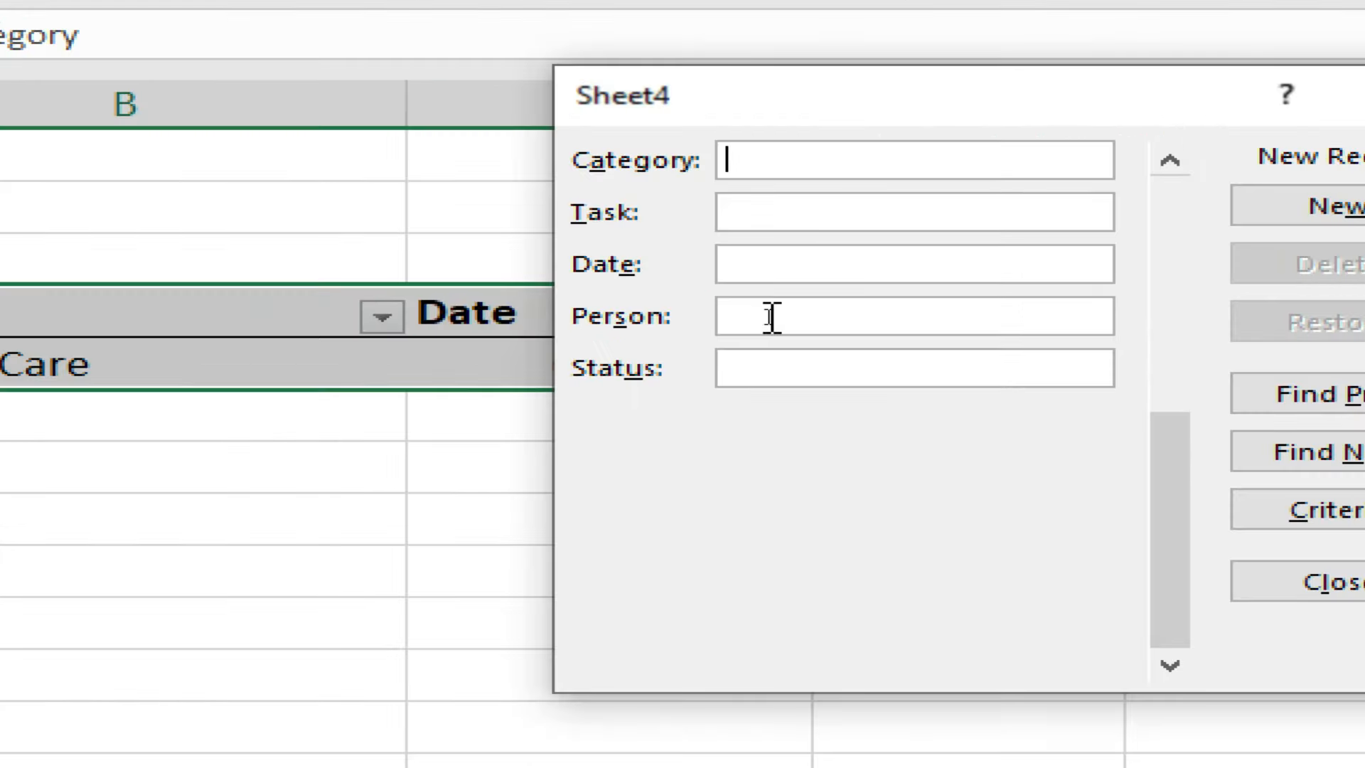
Add a record with Category course, Task jawa, Date 9-3-2023, the person's first name and Status off to the table.
text(co)
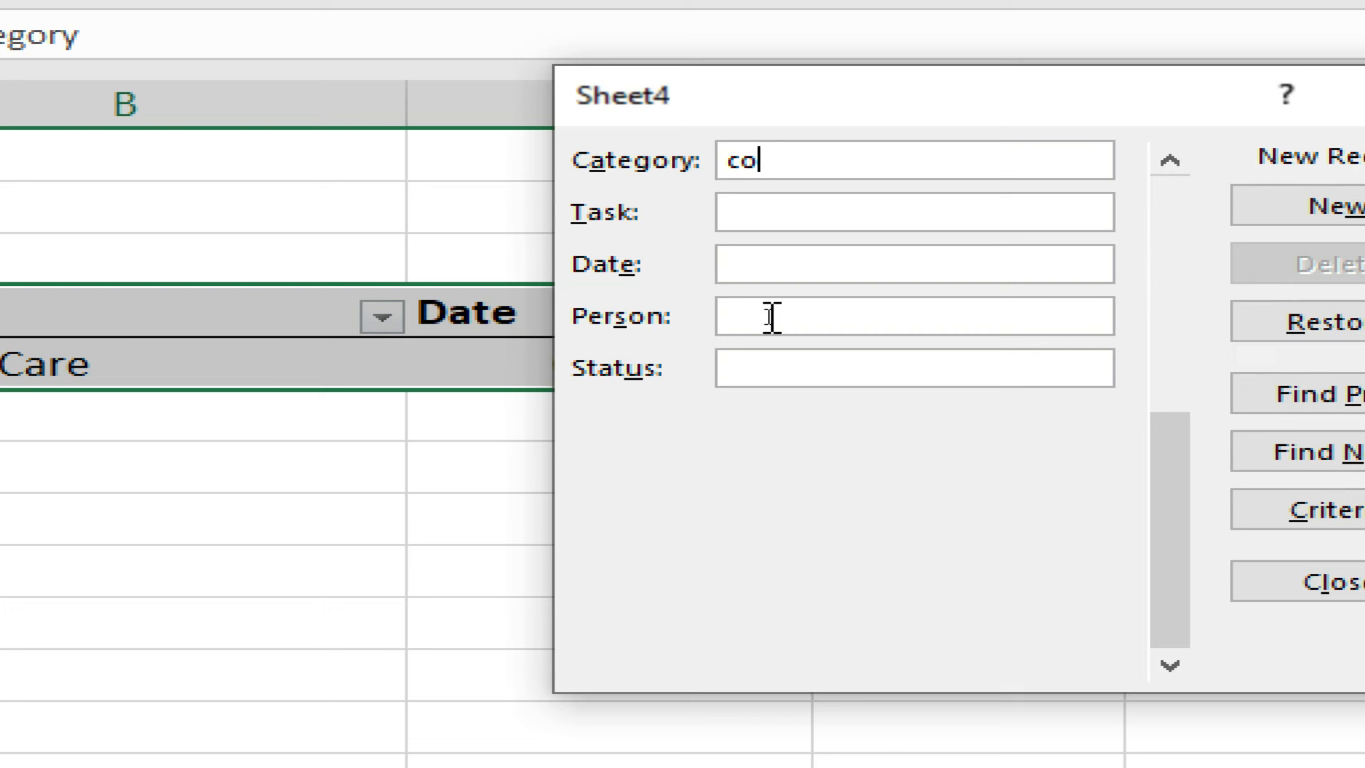
text(urse)
key(Tab)
text(jawa)
key(Tab)
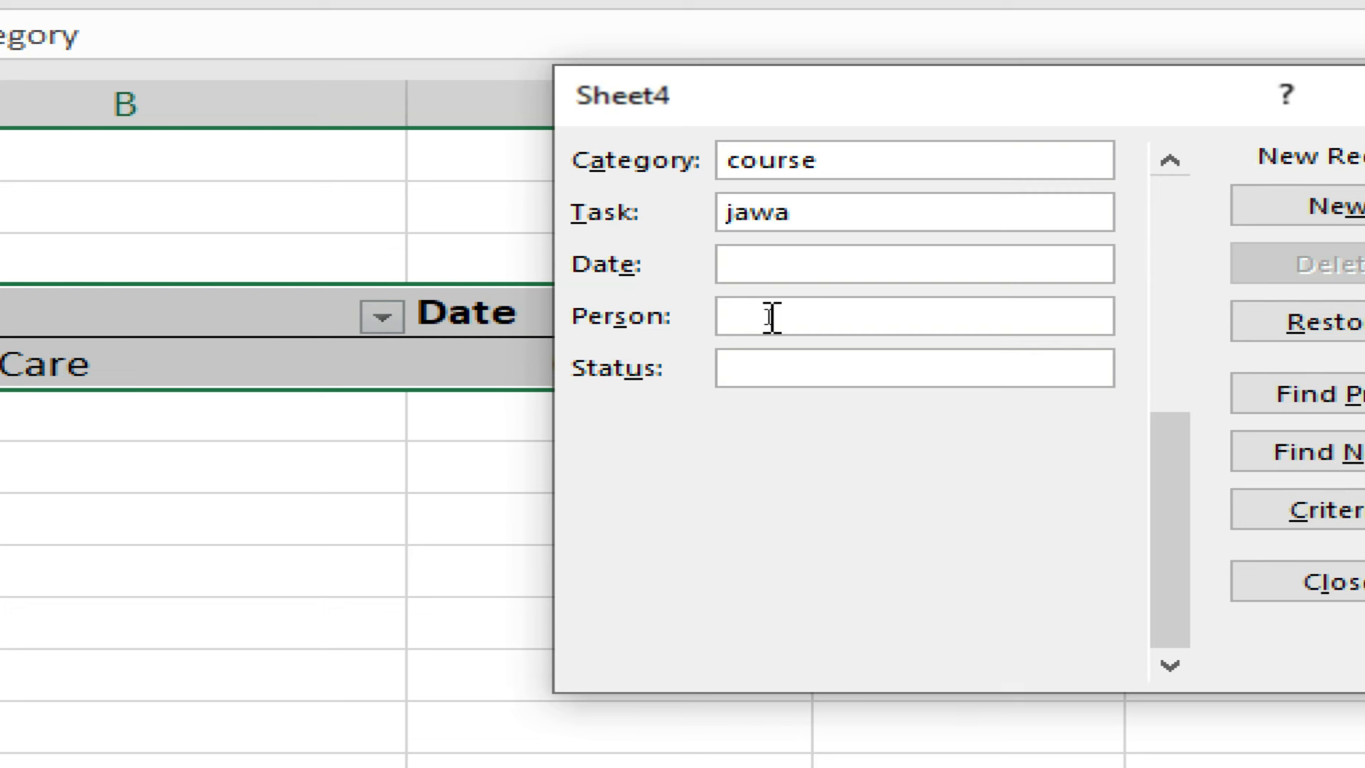
text(9-3-2023)
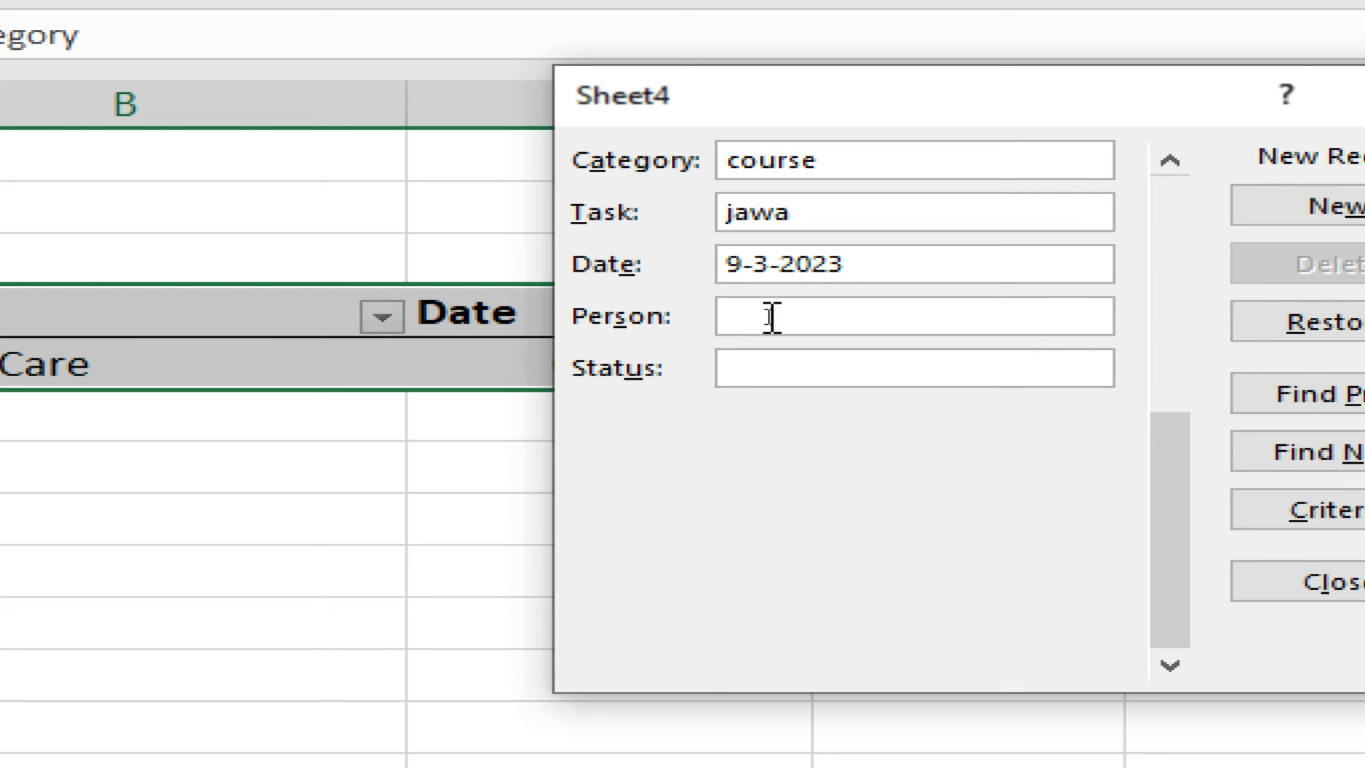
text(Charis)
key(Tab)
text(off)
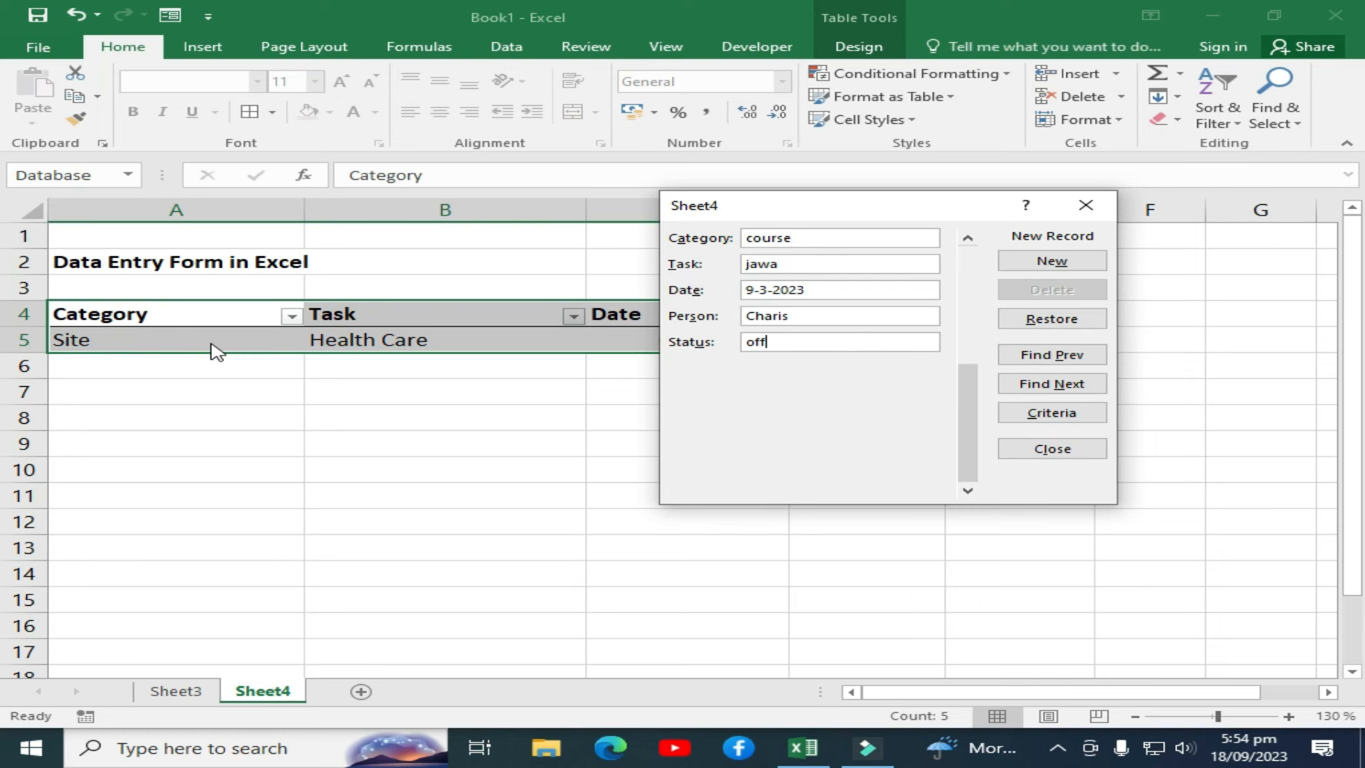
key(Return)
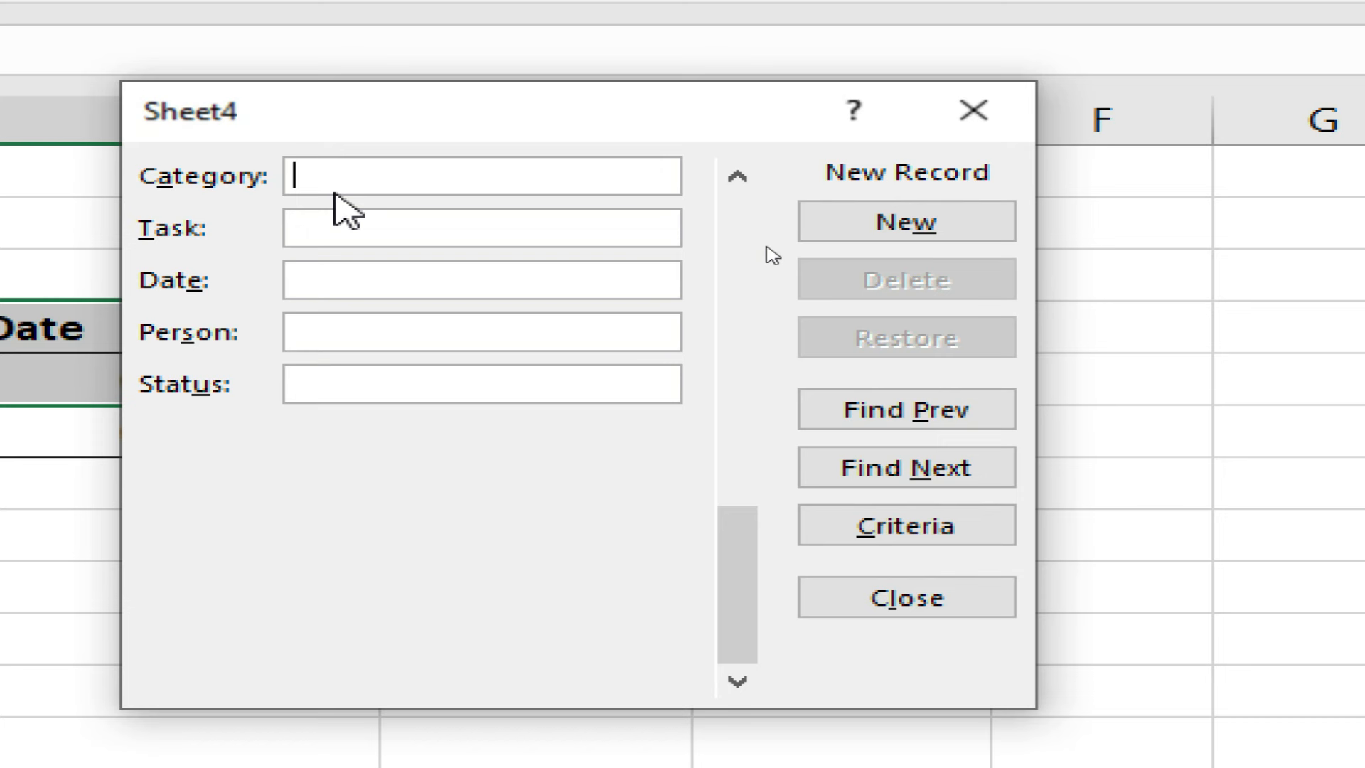
Fill in the new record's Category as Seminar, Task as Dashboard and Date as 9-3-2023.
text(Seminar)
key(Tab)
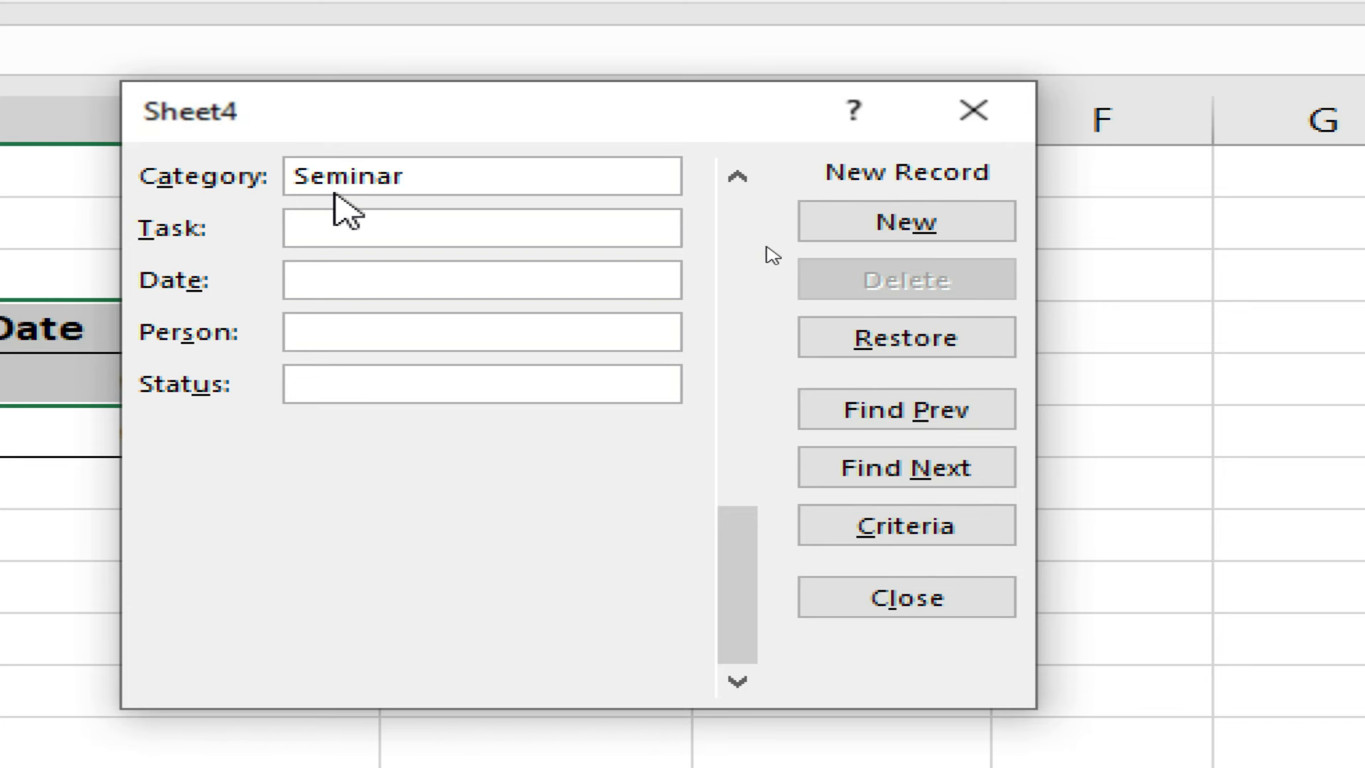
text(b)
key(BackSpace)
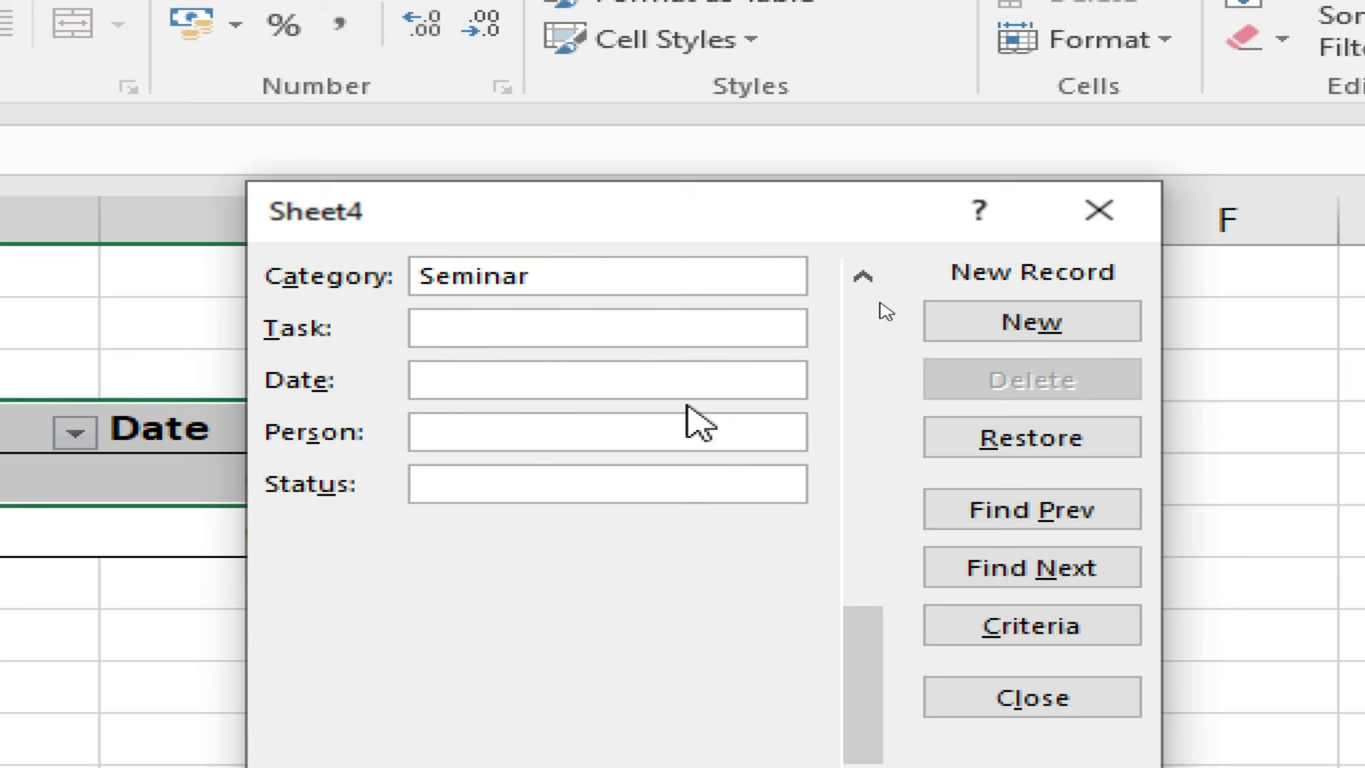
text(Dashboard)
key(Tab)
text(9-3-2)
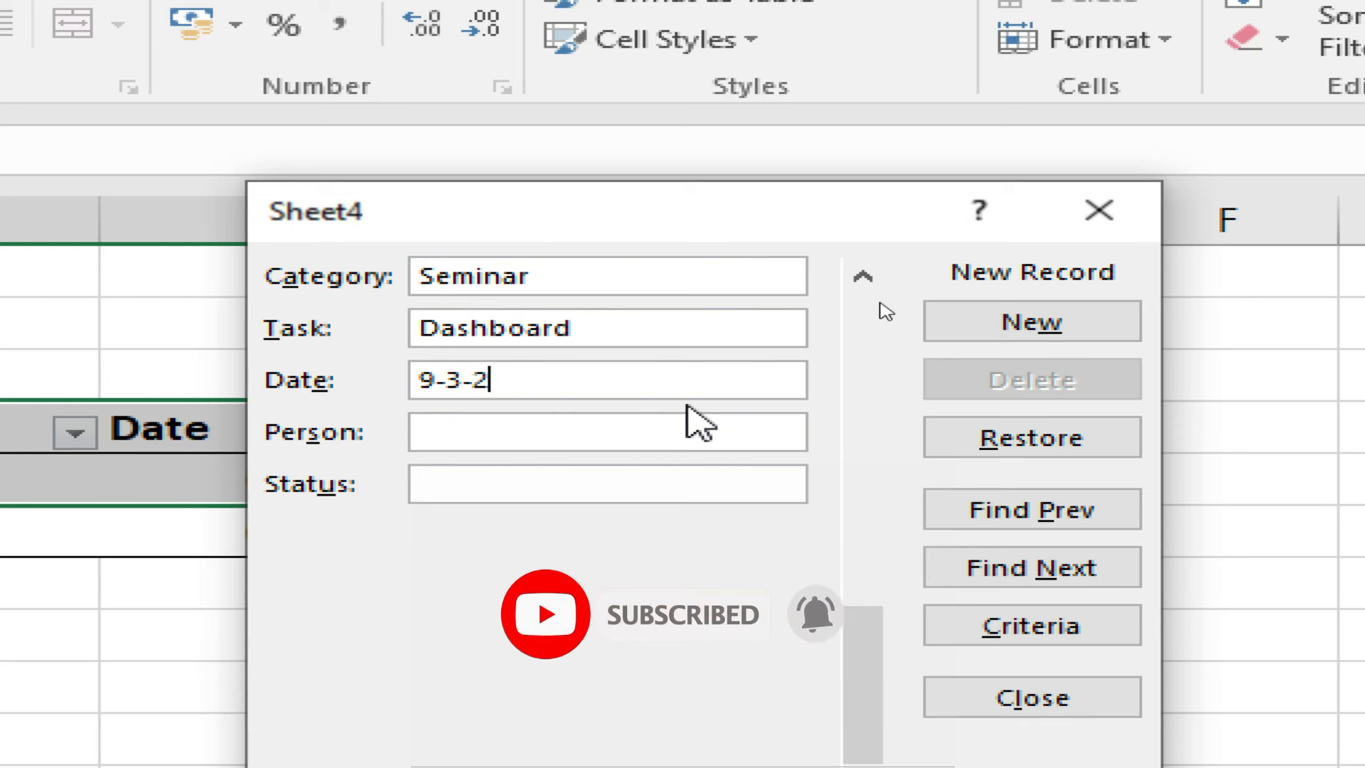
text(023)
key(Tab)
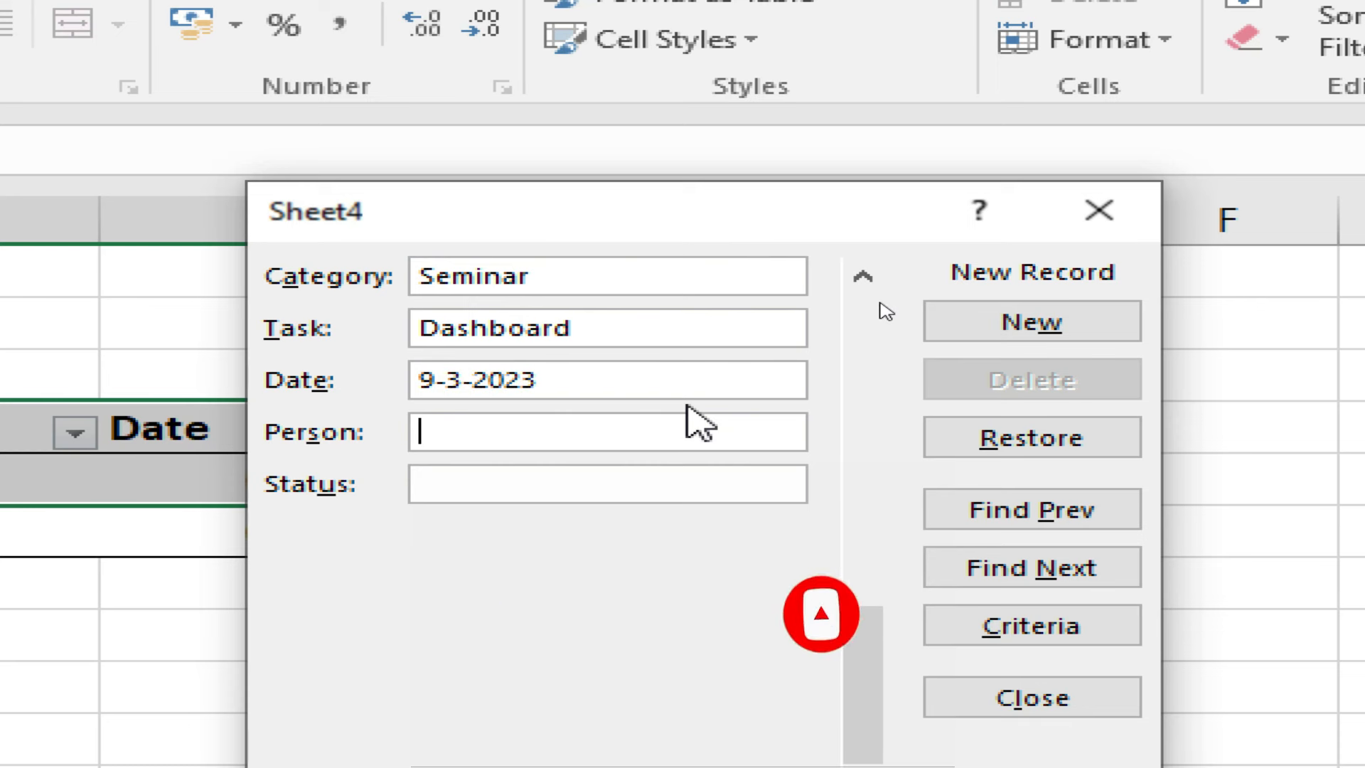
Enter the Seminar record's person first name and Status started, and add the record to the table.
text(Rauf)
key(Tab)
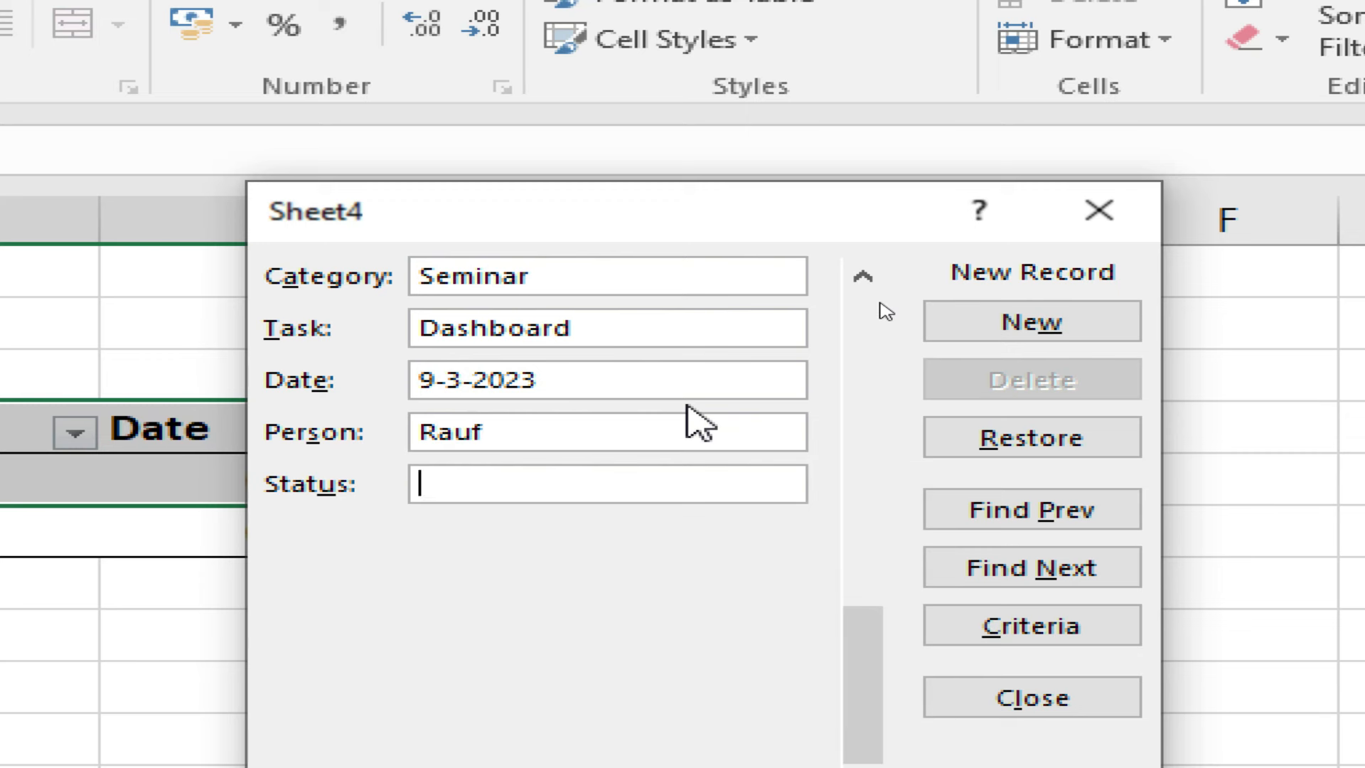
text(statre)
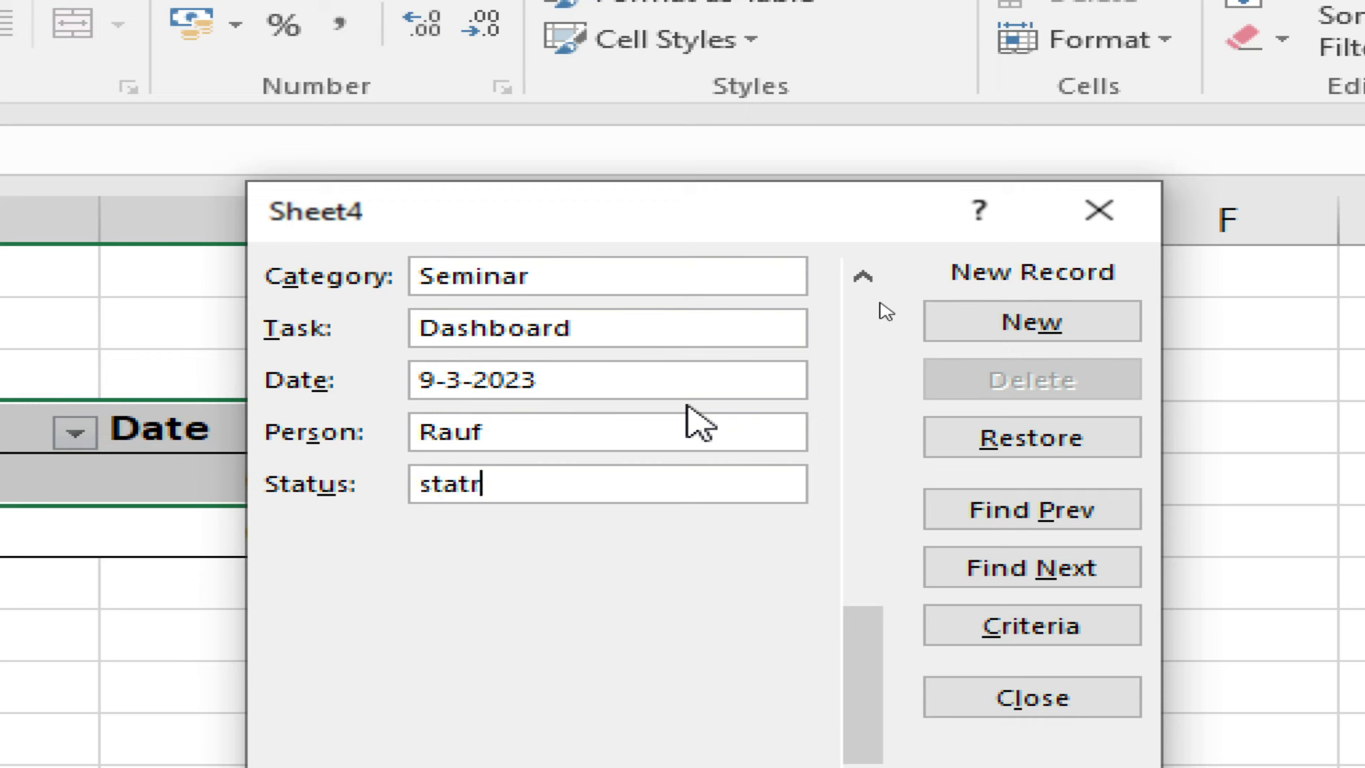
key(BackSpace)
key(BackSpace)
key(BackSpace)
text(rted)
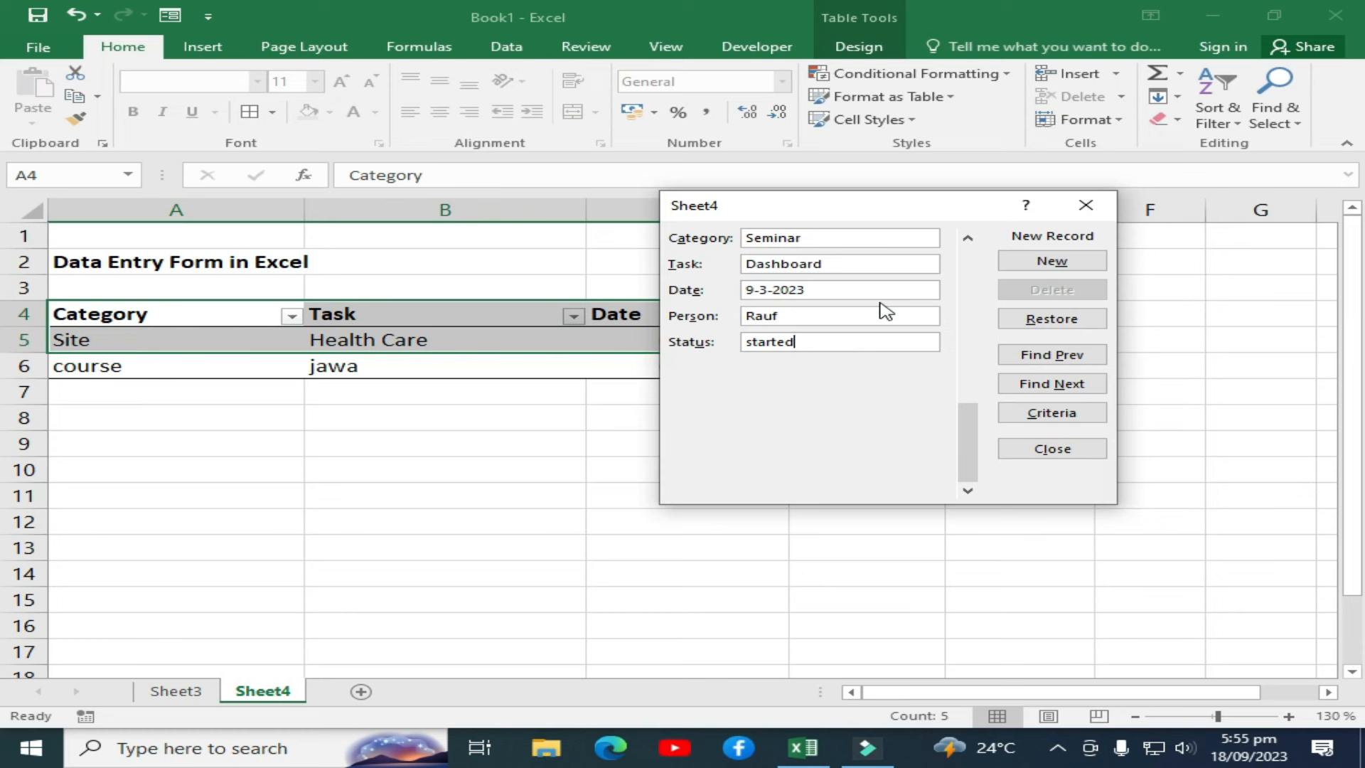
key(Return)
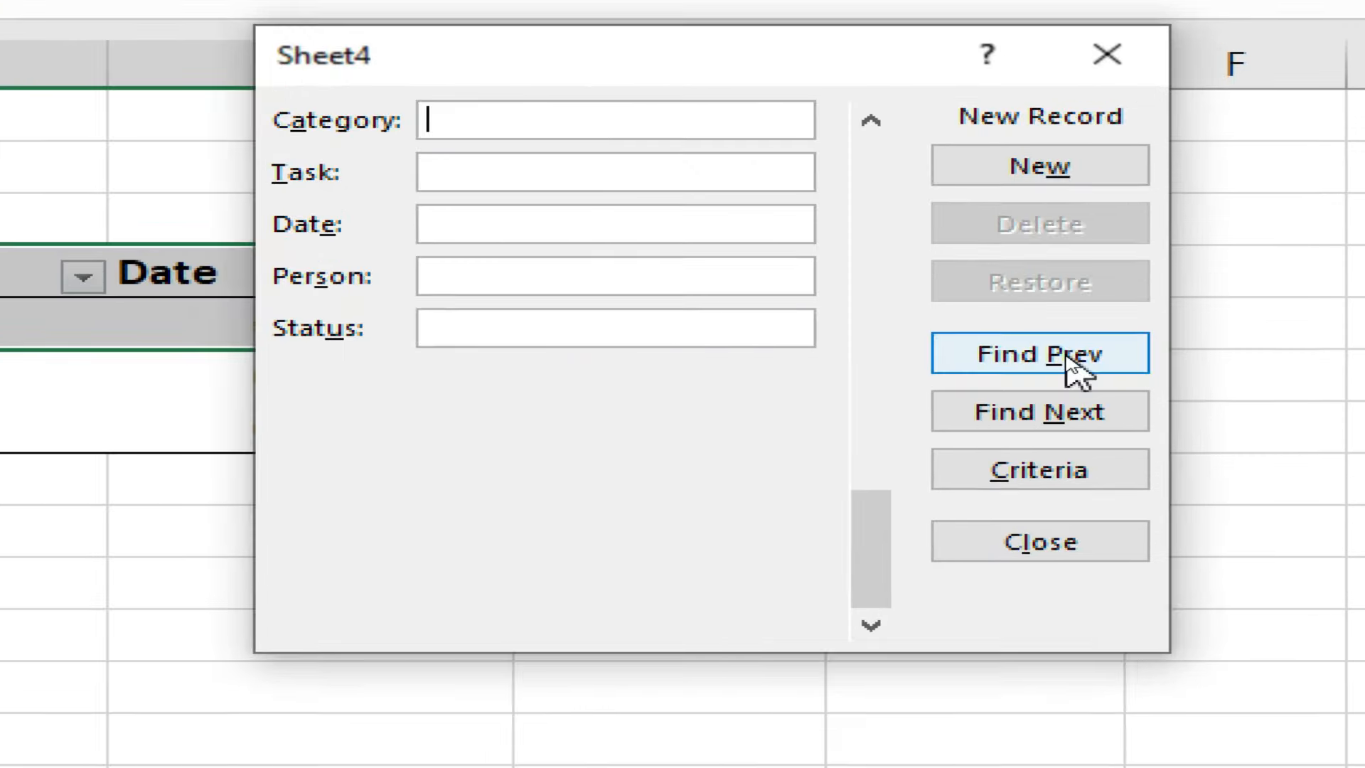
Browse backward and forward through the table's existing records in the form.
click(1067, 356)
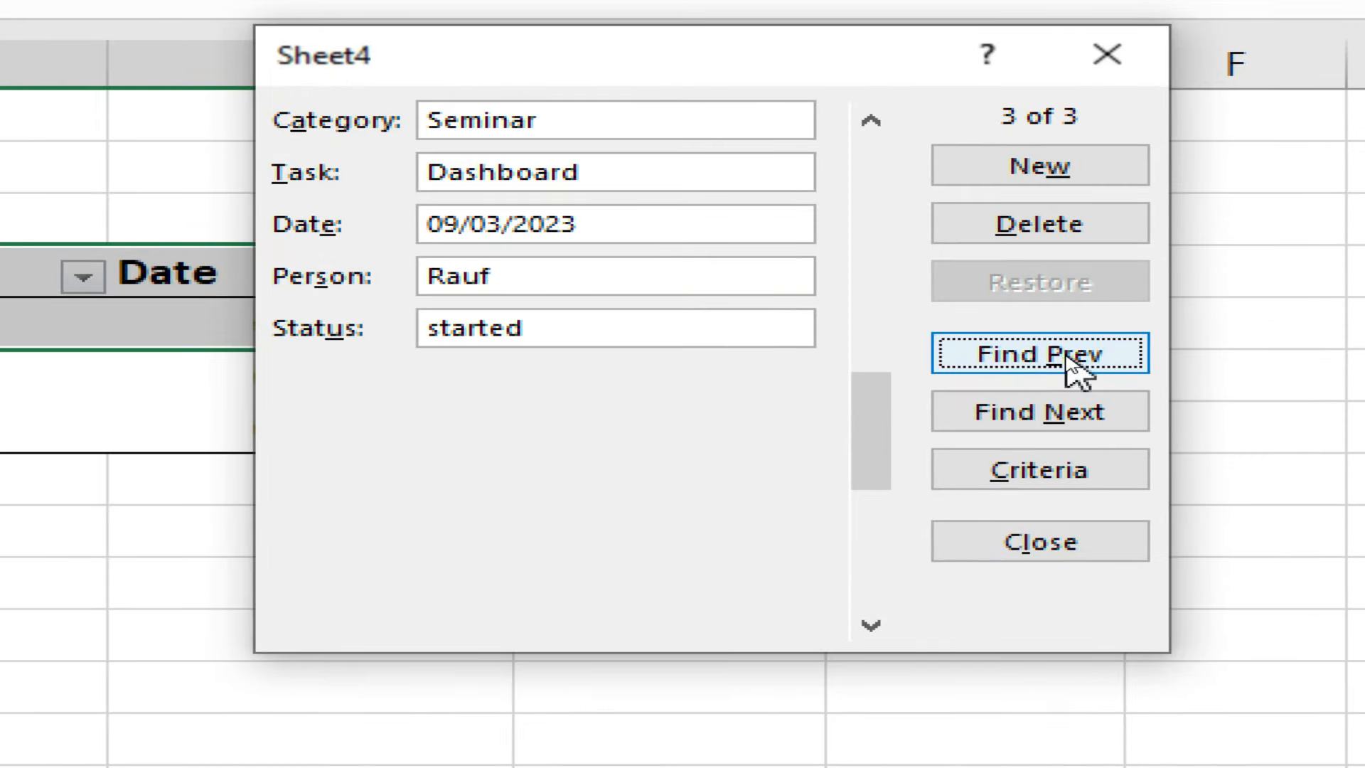
click(1063, 414)
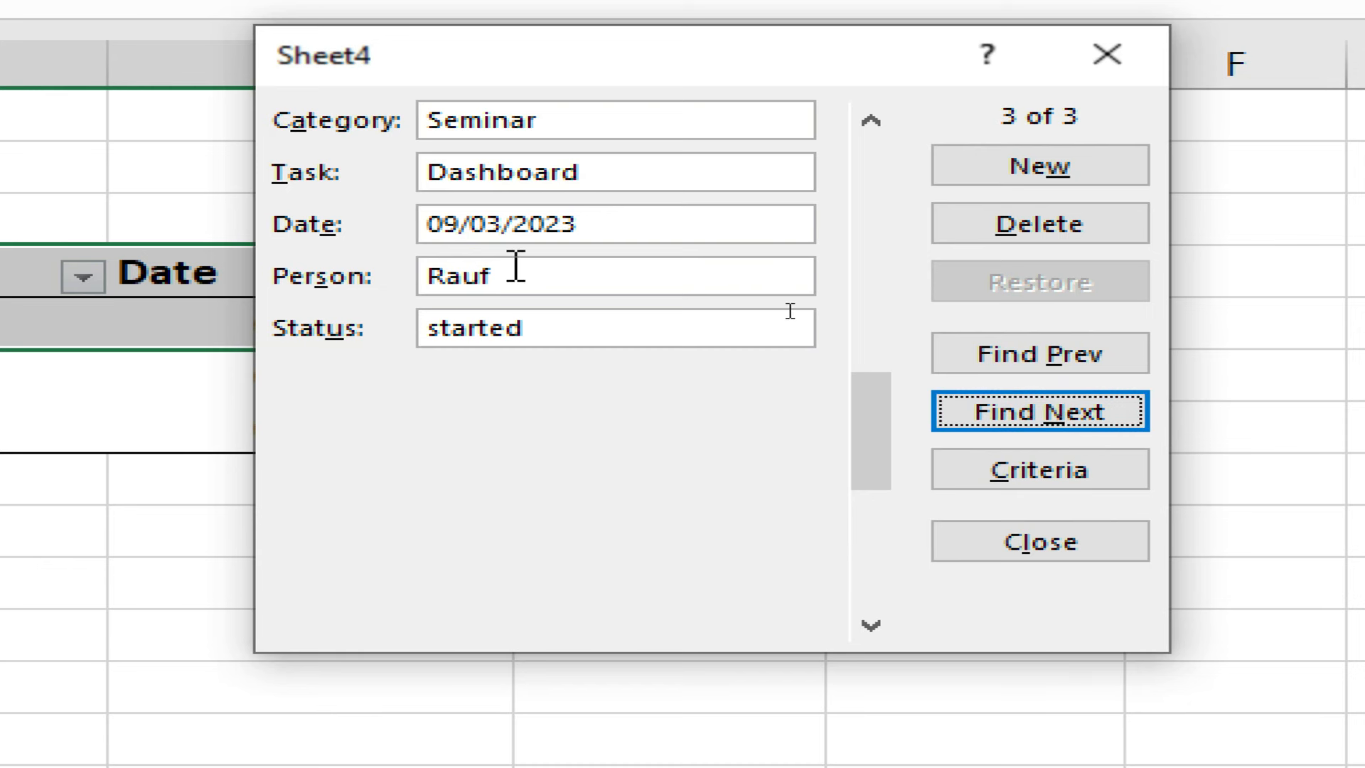
click(995, 359)
click(996, 360)
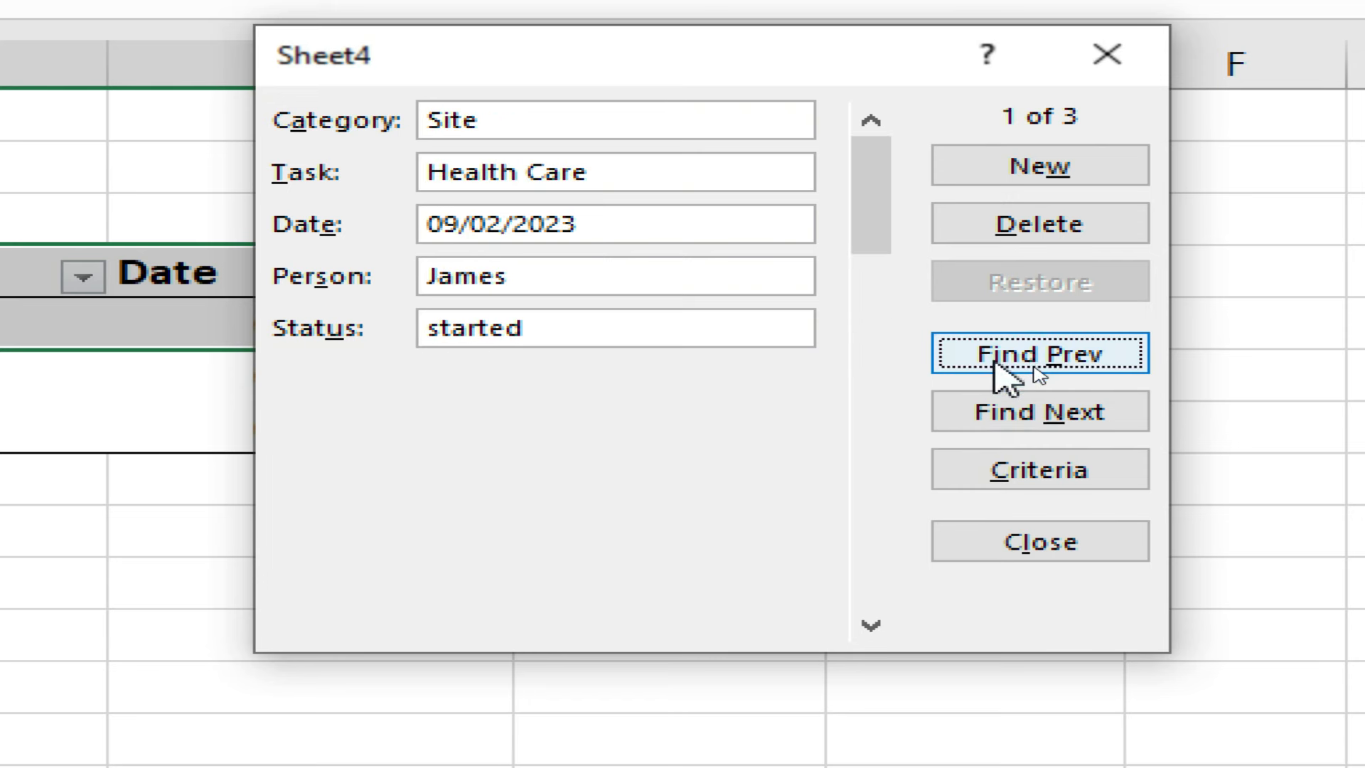
click(1067, 427)
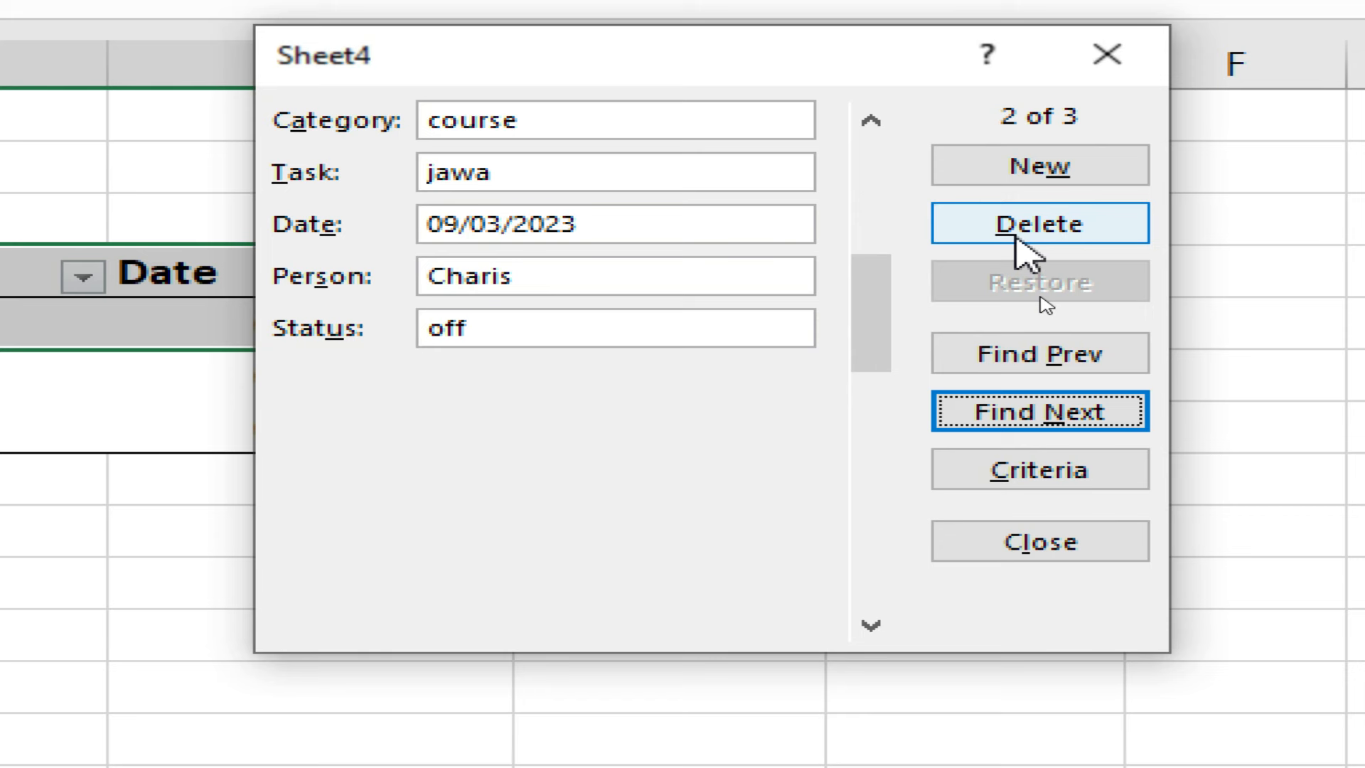
Search the records by criteria, using the first name of the person in the Seminar record.
click(1042, 489)
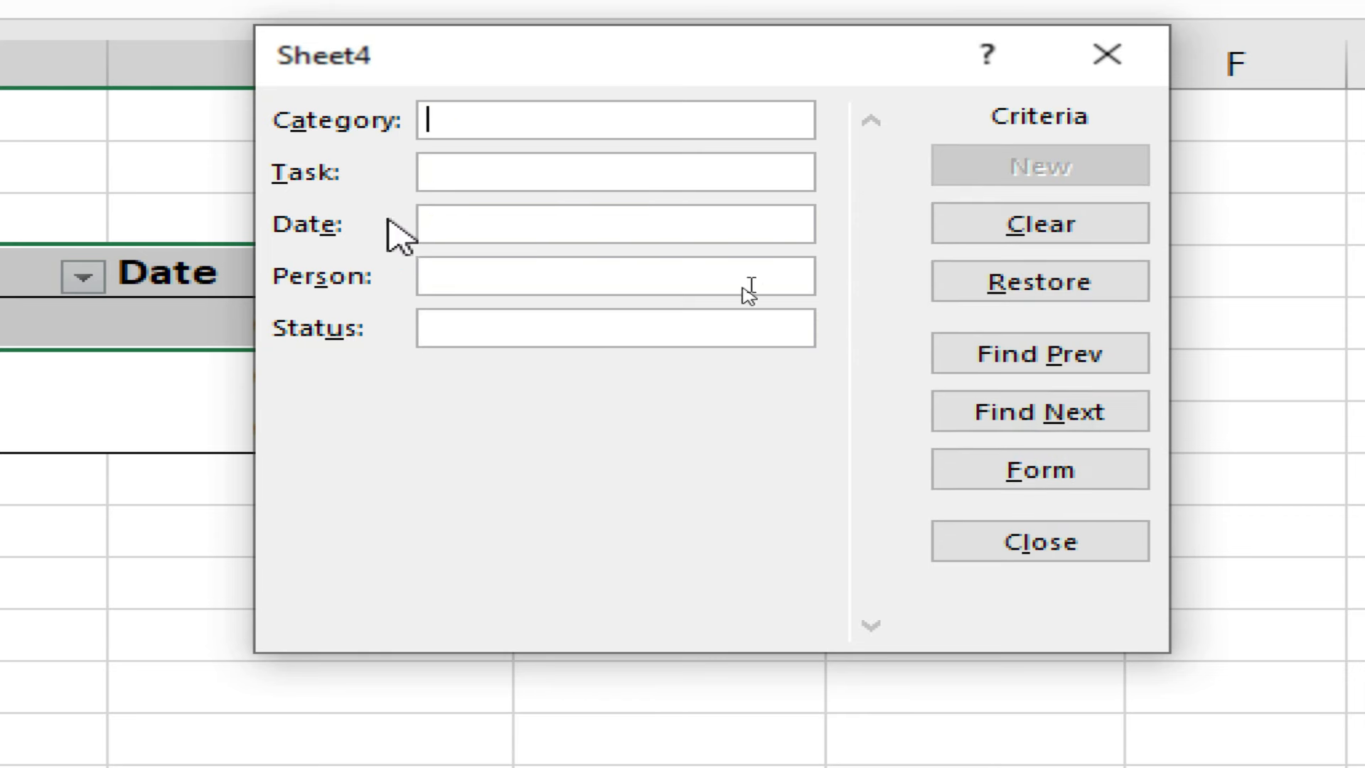
click(492, 274)
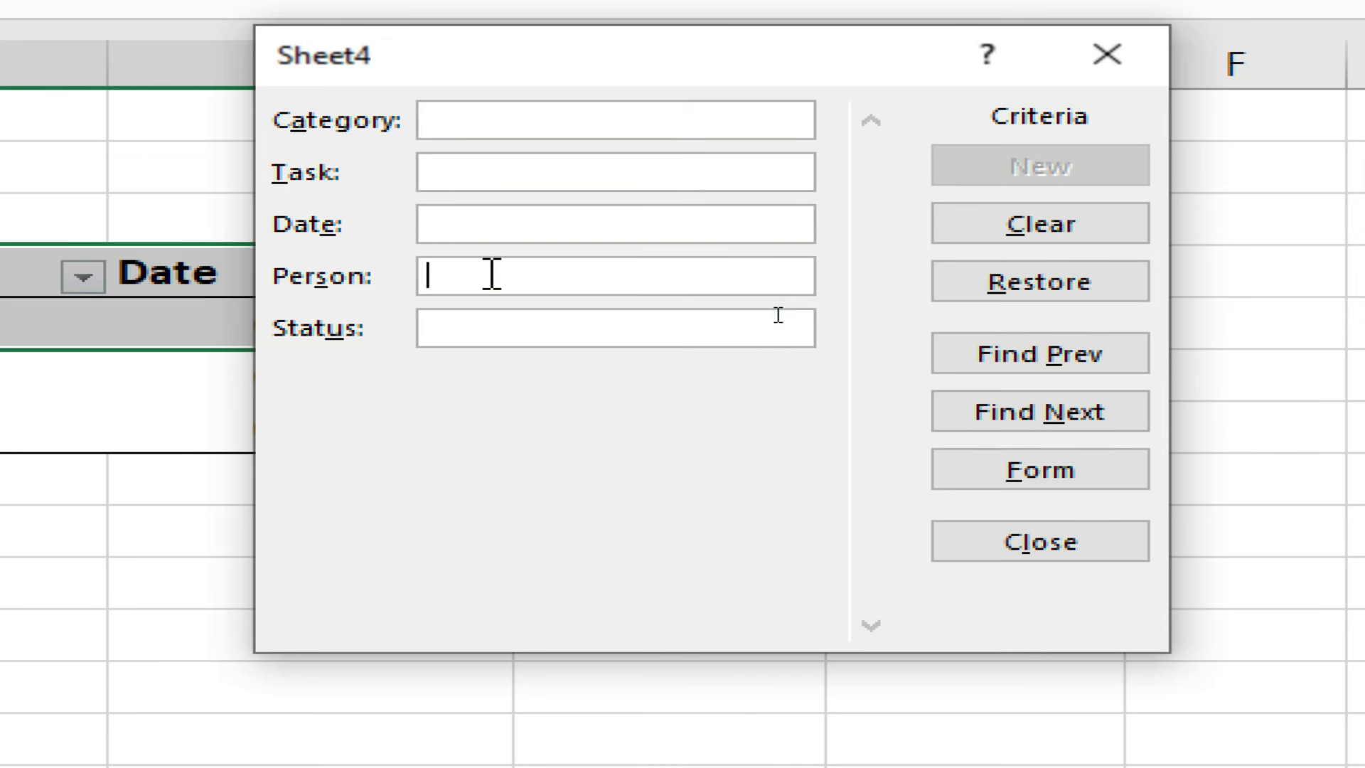
text(rauf)
click(1037, 393)
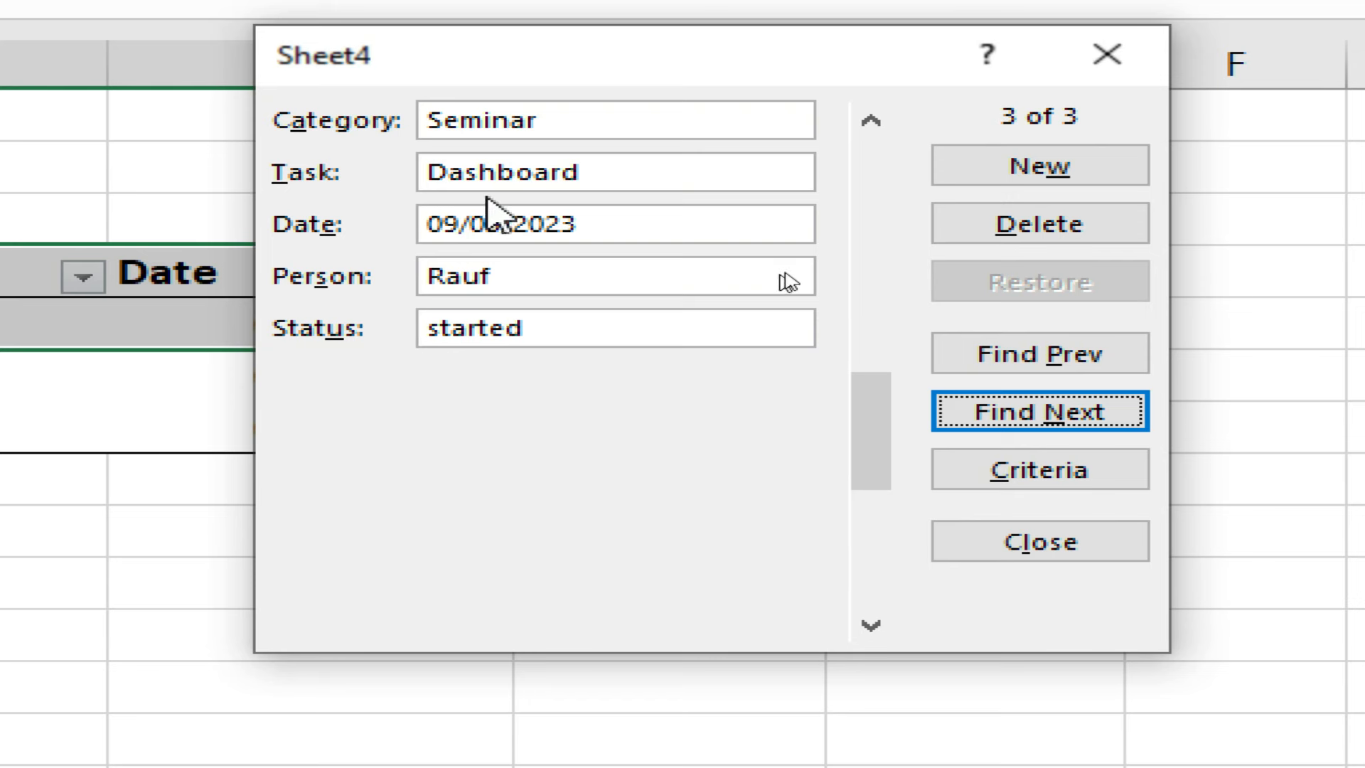
Change the Seminar record's Task to site, save it by starting a blank record, and reposition the form.
drag(601, 174, 411, 179)
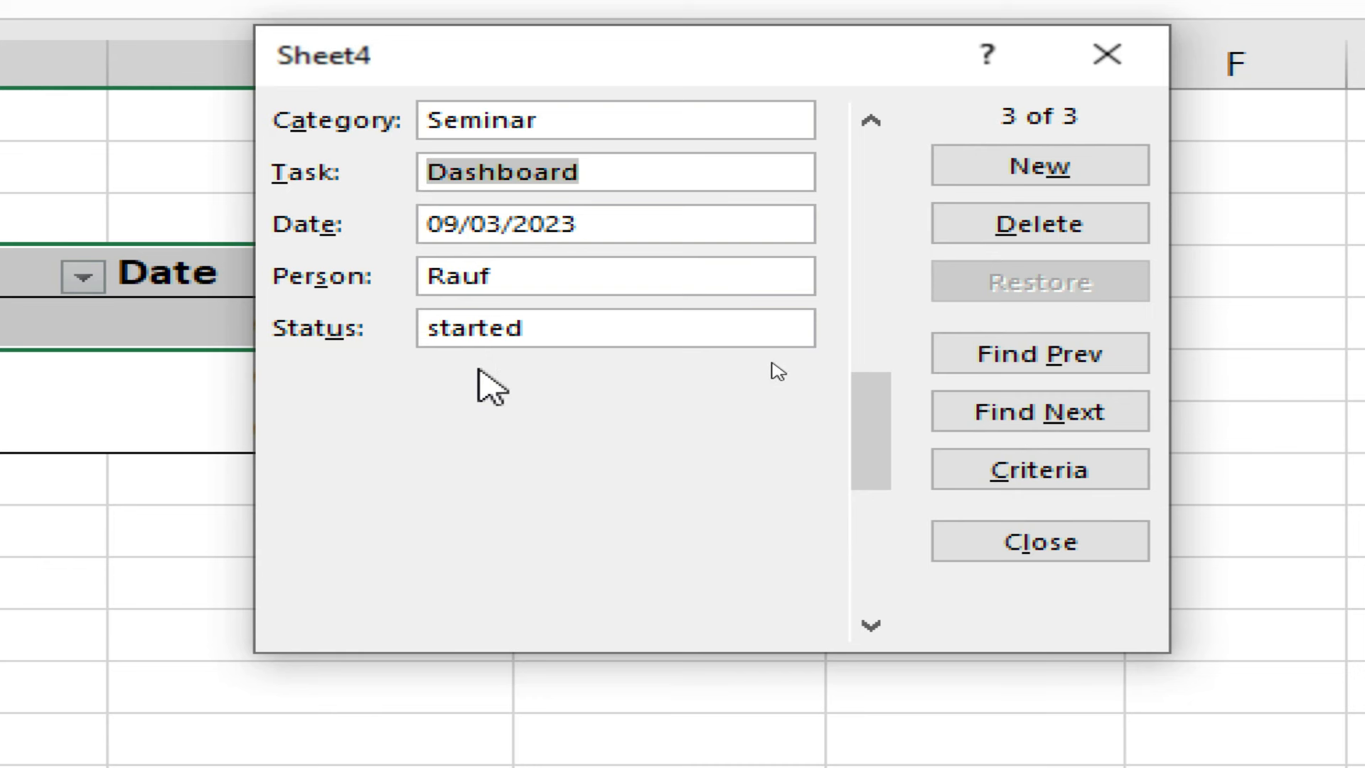
text(site)
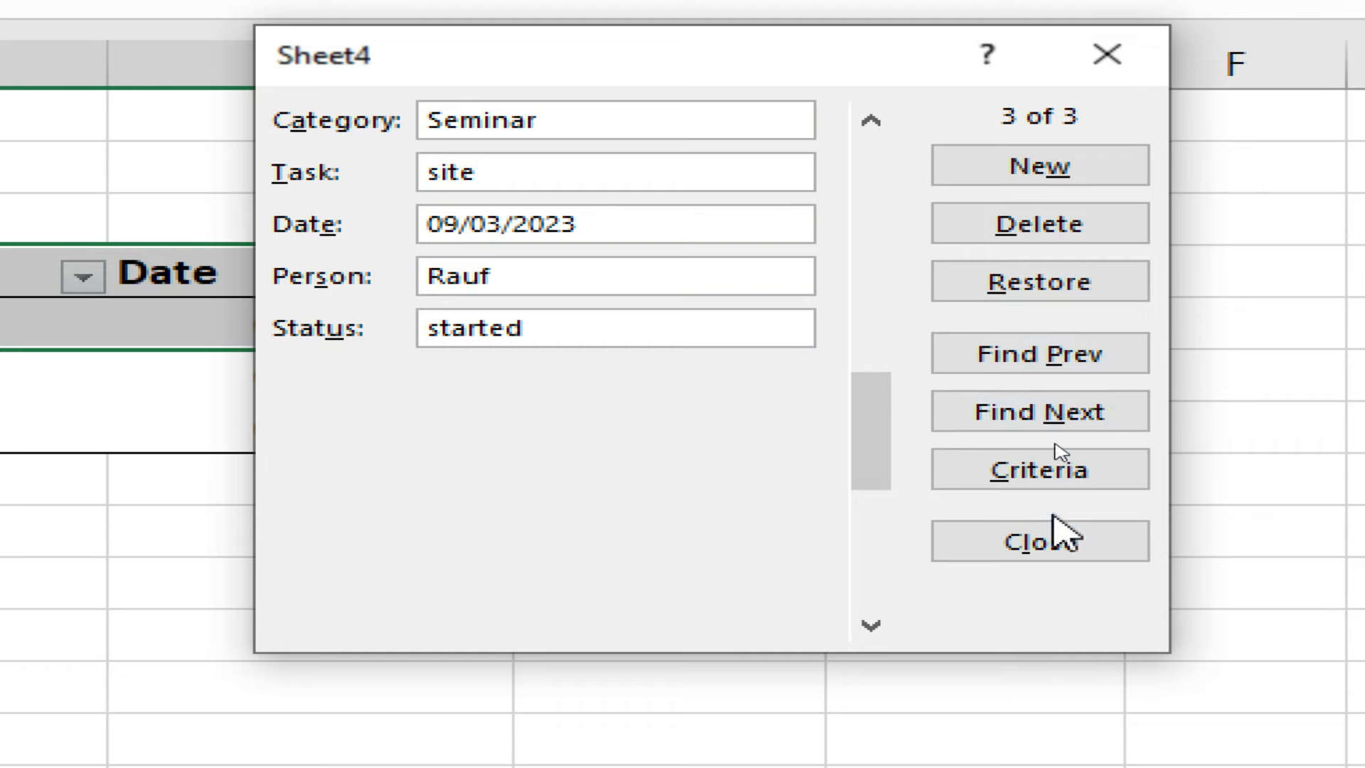
click(1017, 167)
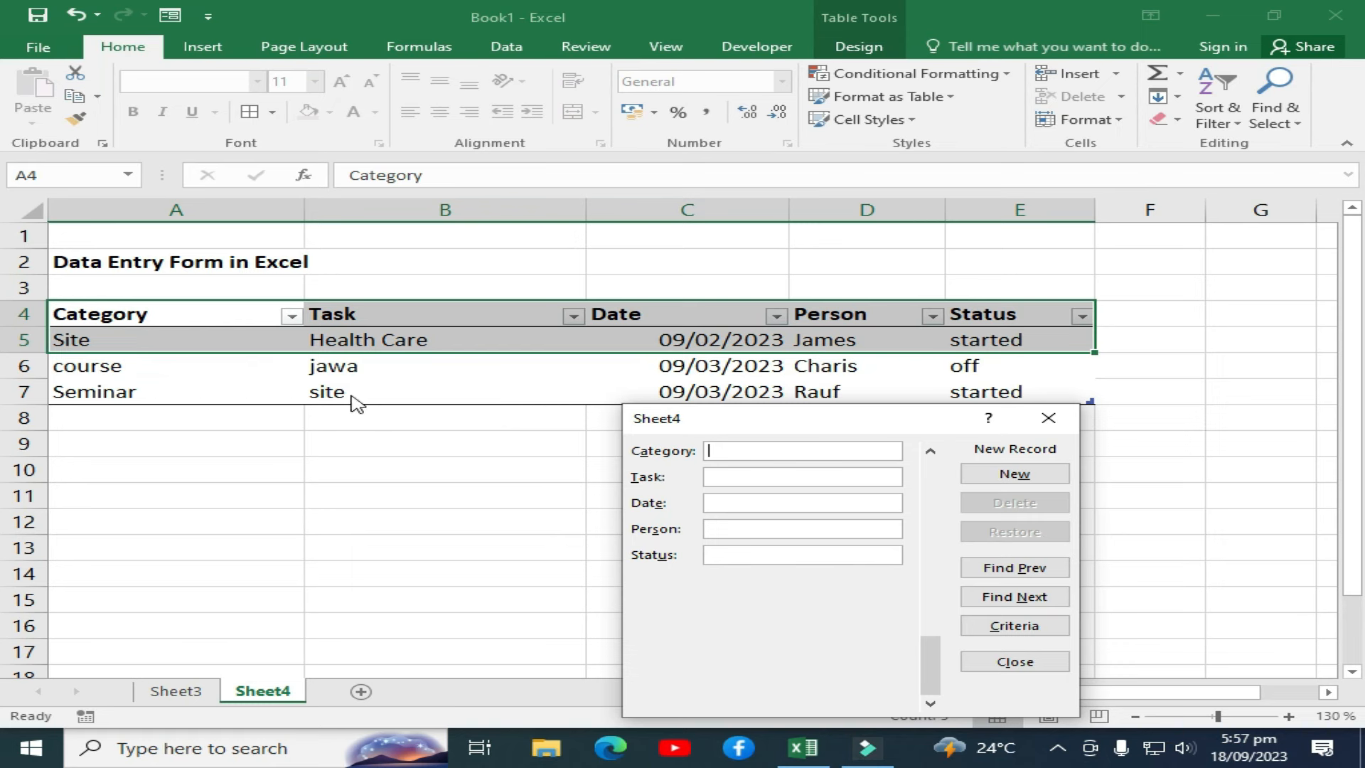
drag(676, 421, 596, 180)
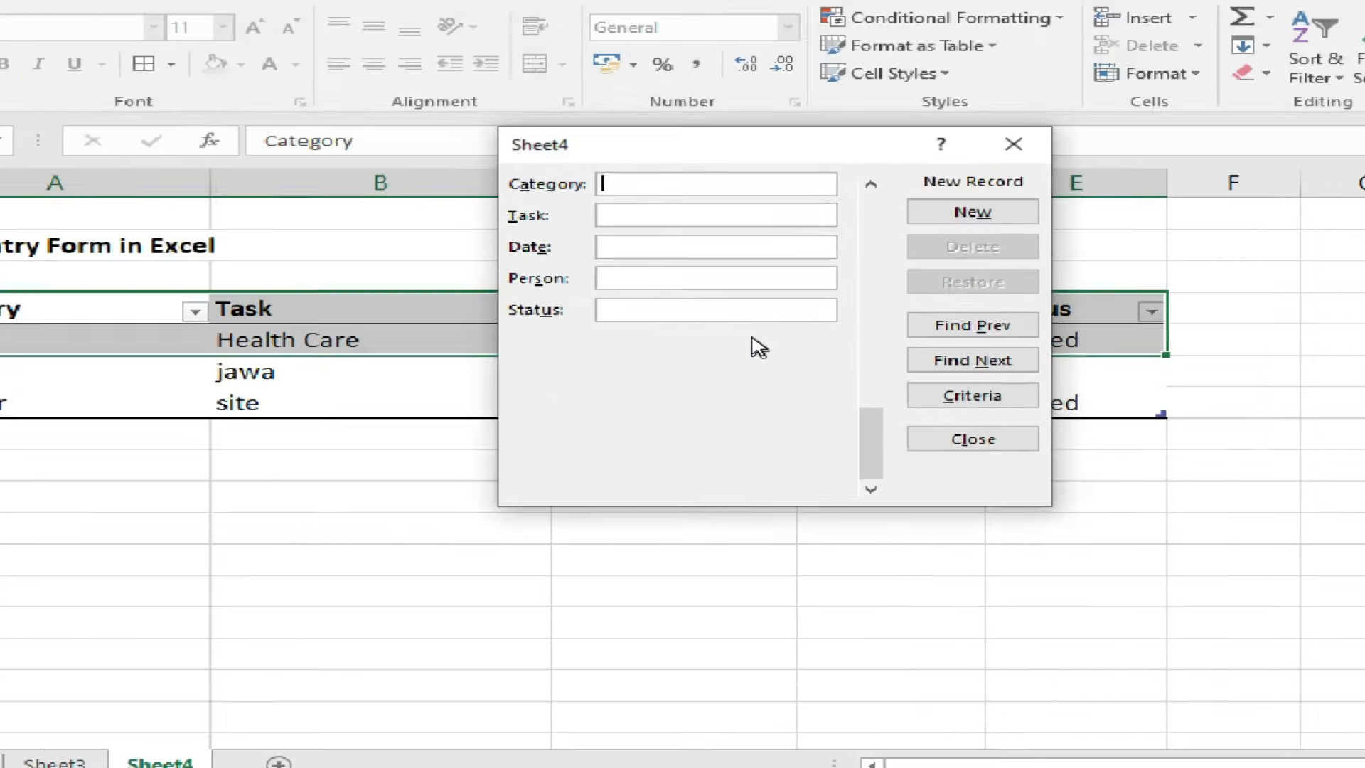